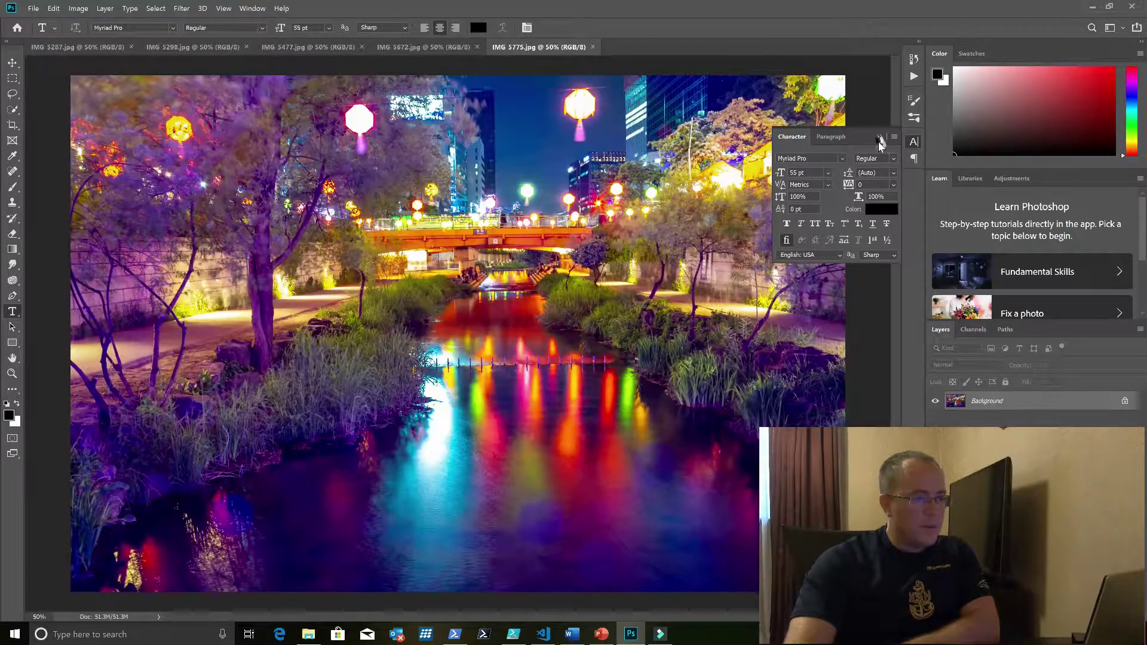
Hide the character settings and look through the open photos IMG_5287.jpg, IMG_5298.jpg, IMG_5477.jpg and IMG_5672.jpg.
{"action": "left_click", "coordinate": [879, 137]}
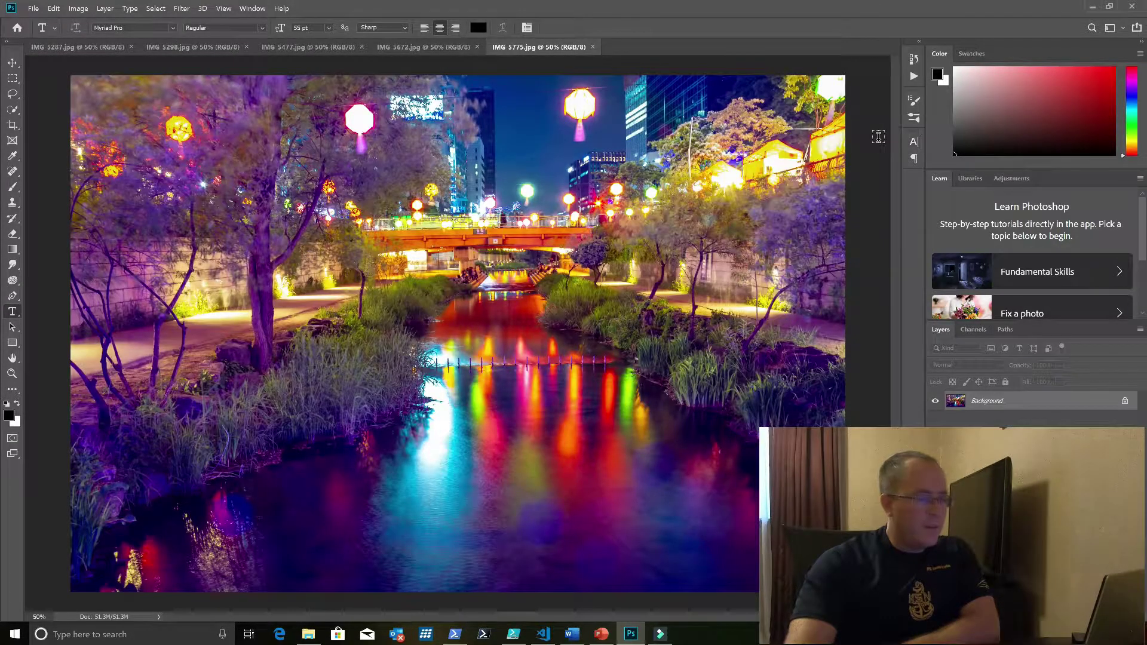
{"action": "left_click", "coordinate": [77, 47]}
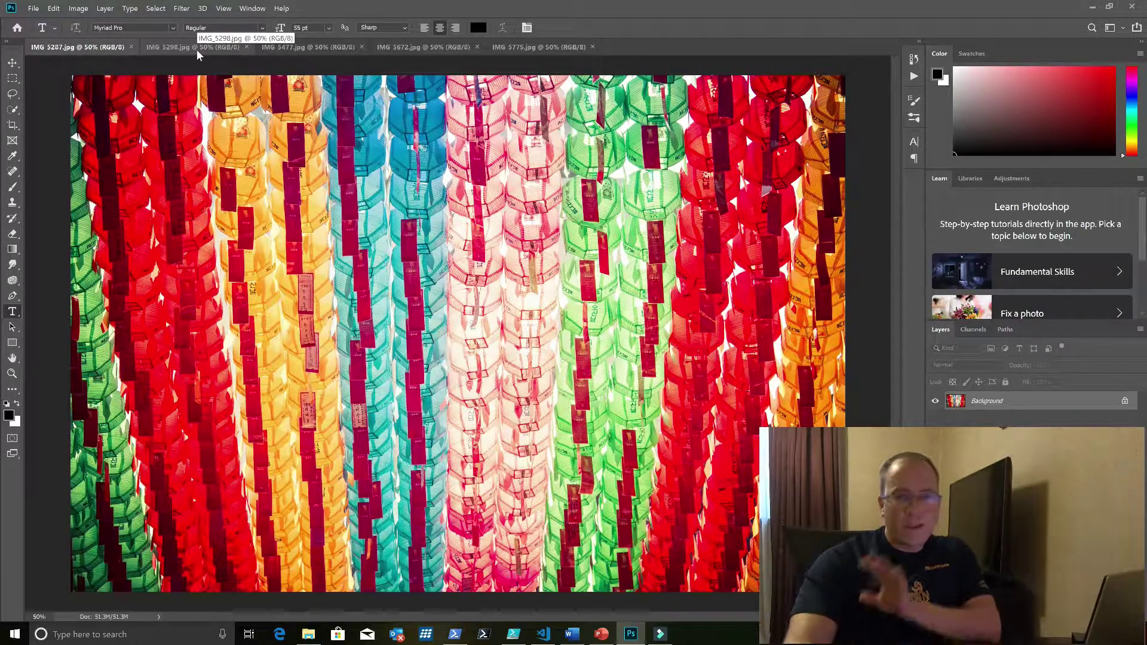
{"action": "left_click", "coordinate": [198, 47]}
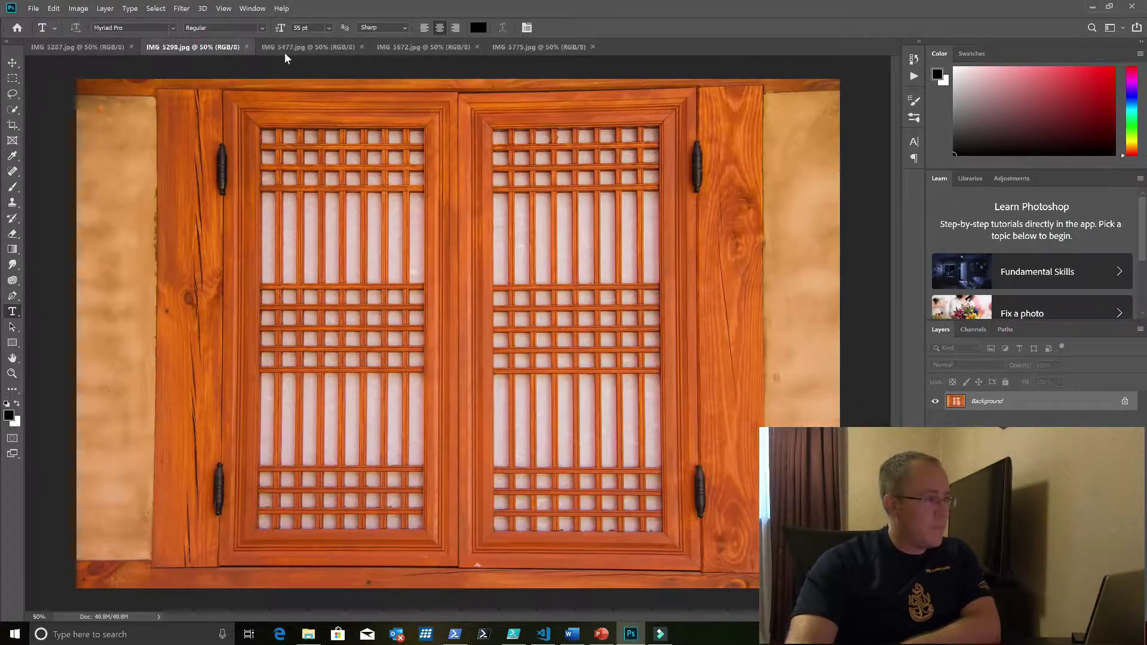
{"action": "left_click", "coordinate": [303, 47]}
{"action": "left_click", "coordinate": [408, 48]}
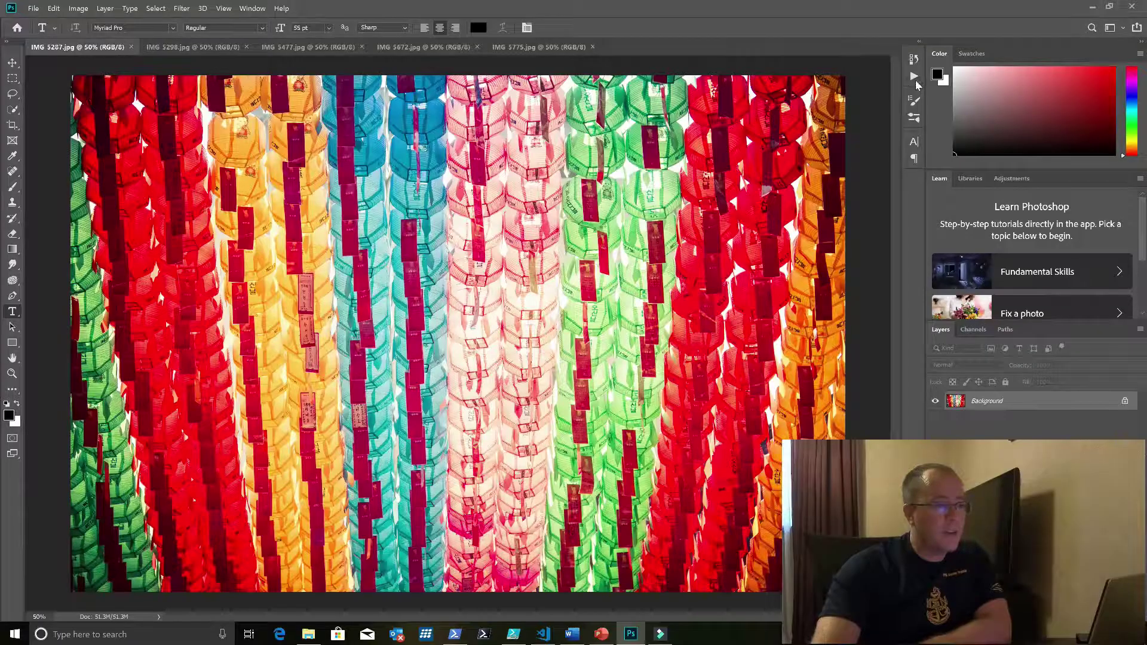
Display the saved actions for IMG_5287.jpg with the YouTube set collapsed and the Instagram set expanded to its action names.
{"action": "left_click", "coordinate": [915, 76]}
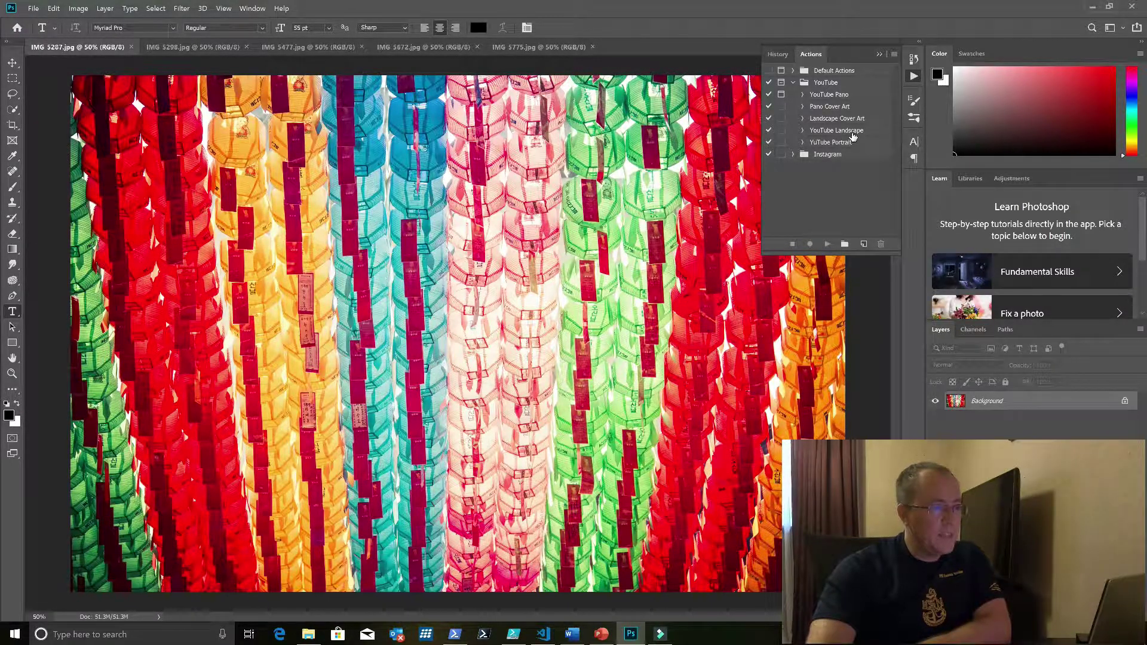
{"action": "left_click", "coordinate": [169, 47]}
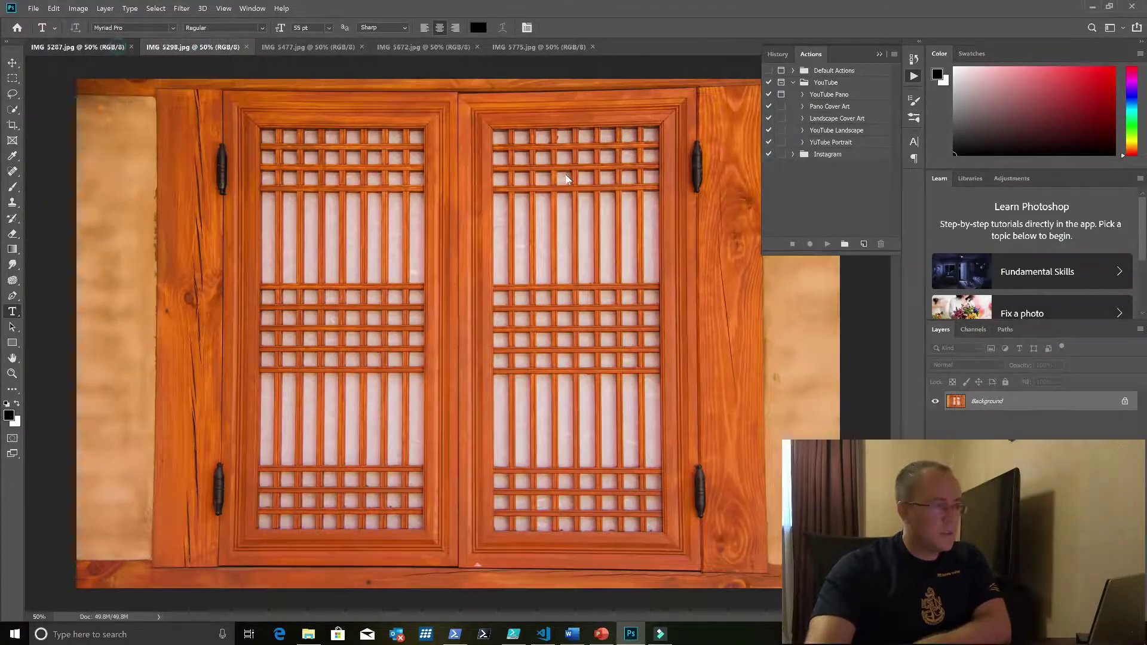
{"action": "key", "text": "ctrl+shift+Tab"}
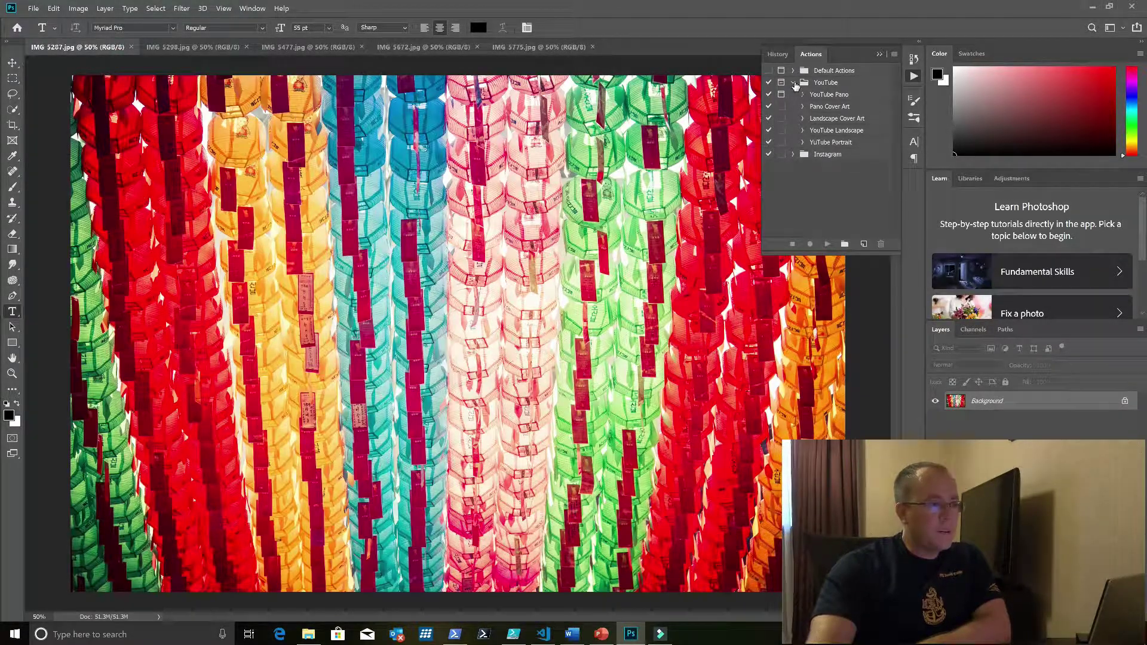
{"action": "left_click", "coordinate": [795, 154]}
{"action": "left_click", "coordinate": [793, 84]}
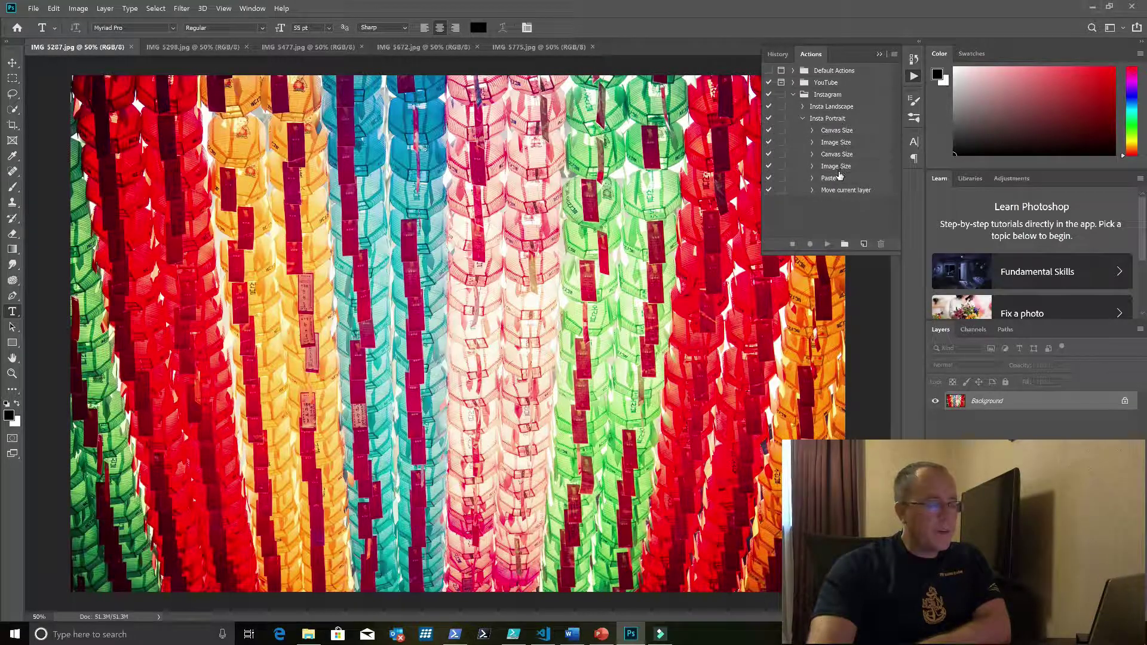
{"action": "left_click", "coordinate": [803, 119]}
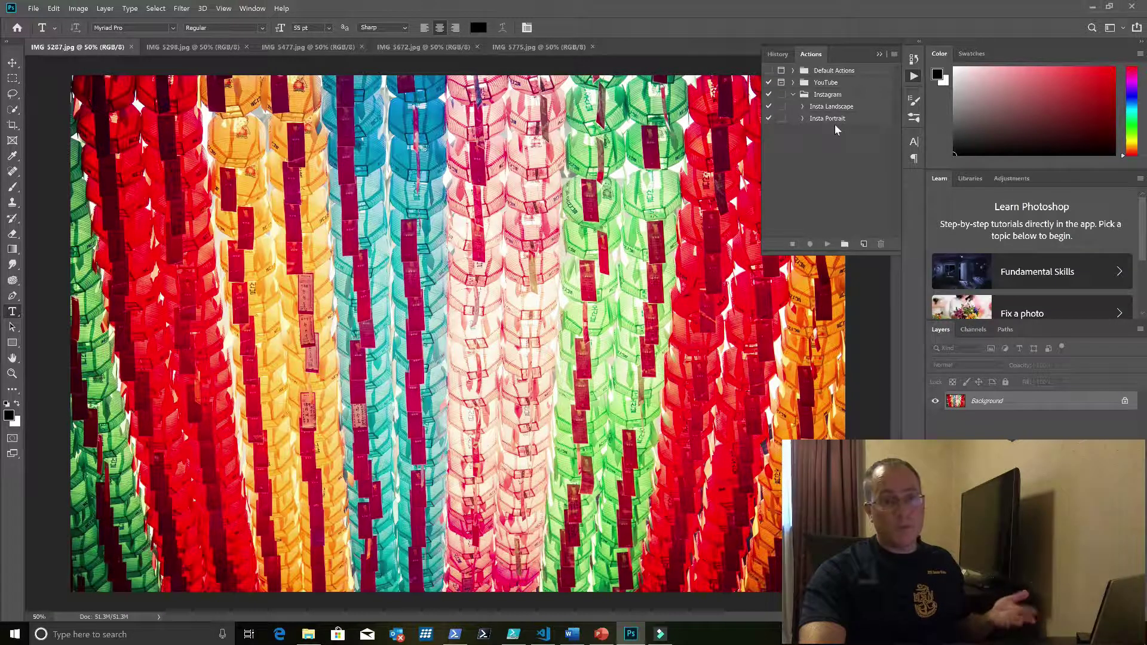
Open the recently used watermark file BonWInstagram.jpg and copy its entire canvas.
{"action": "left_click", "coordinate": [34, 9]}
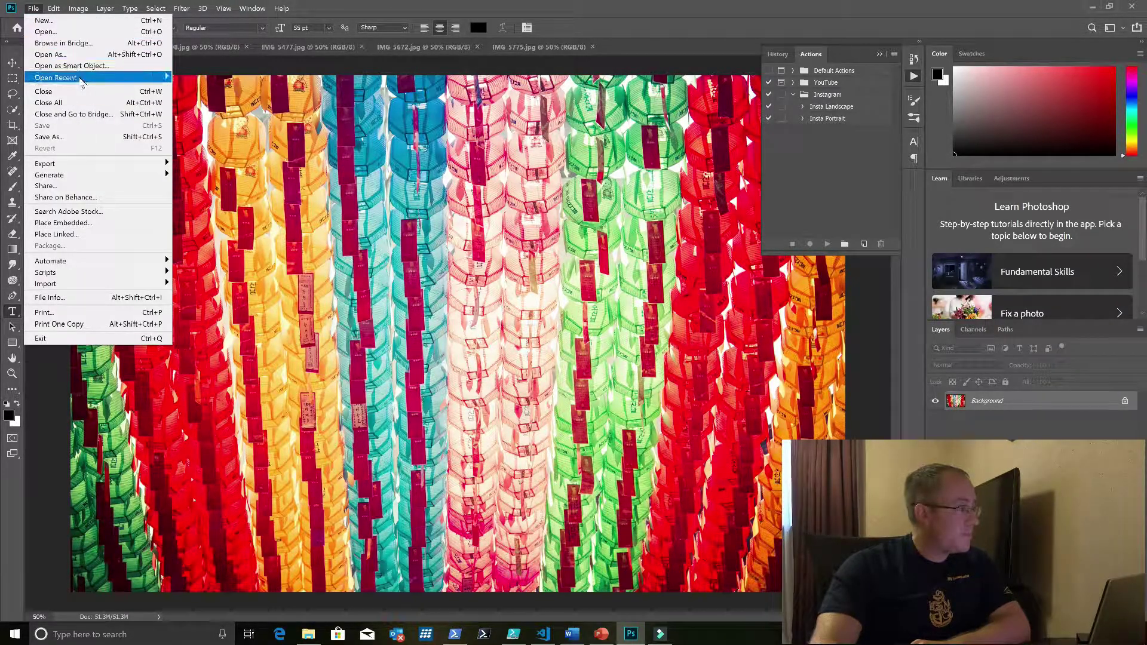
{"action": "mouse_move", "coordinate": [77, 77]}
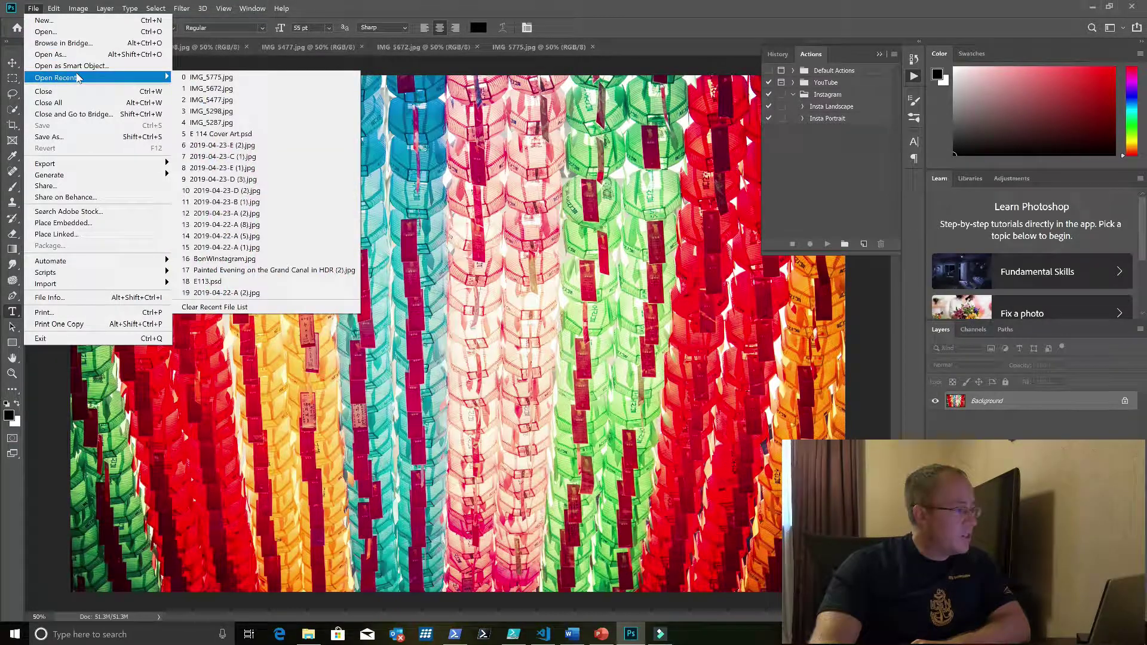
{"action": "left_click", "coordinate": [245, 259]}
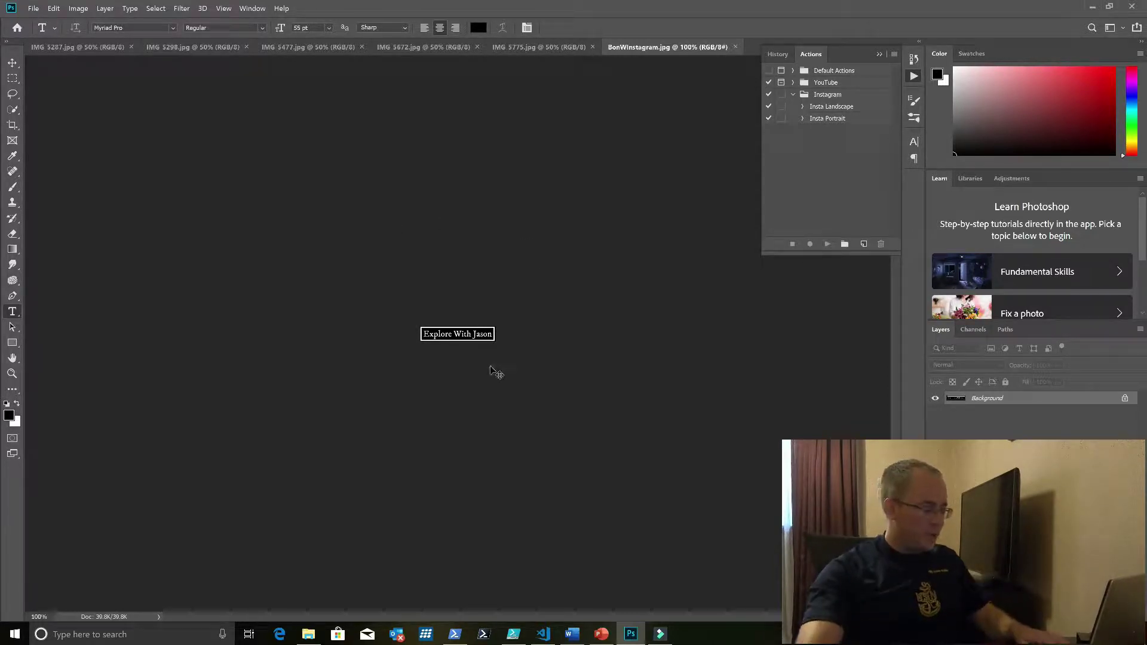
{"action": "key", "text": "super"}
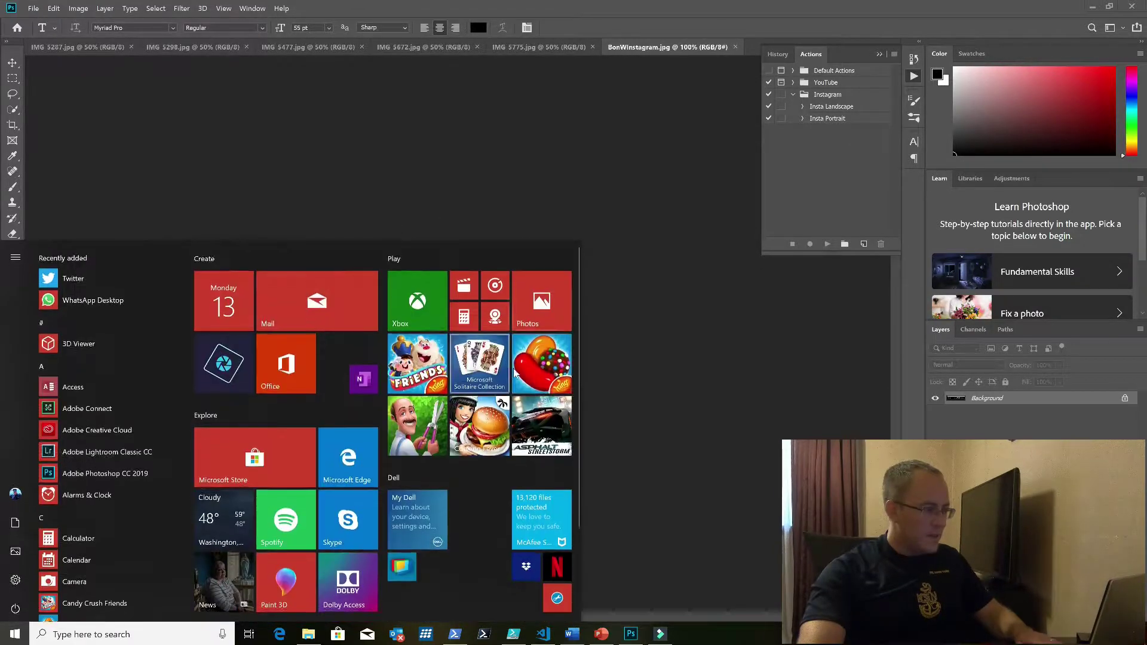
{"action": "key", "text": "super"}
{"action": "key", "text": "ctrl+plus"}
{"action": "key", "text": "ctrl+plus"}
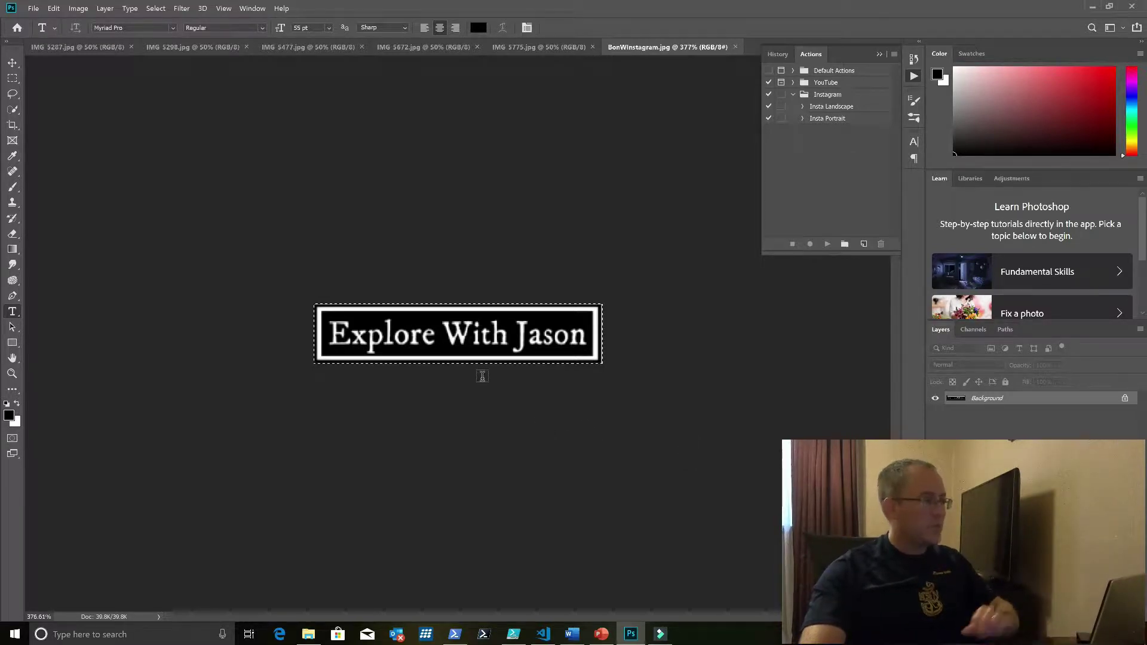
Run the Insta Landscape action on IMG_5287.jpg, IMG_5298.jpg and IMG_5477.jpg.
{"action": "left_click", "coordinate": [80, 51]}
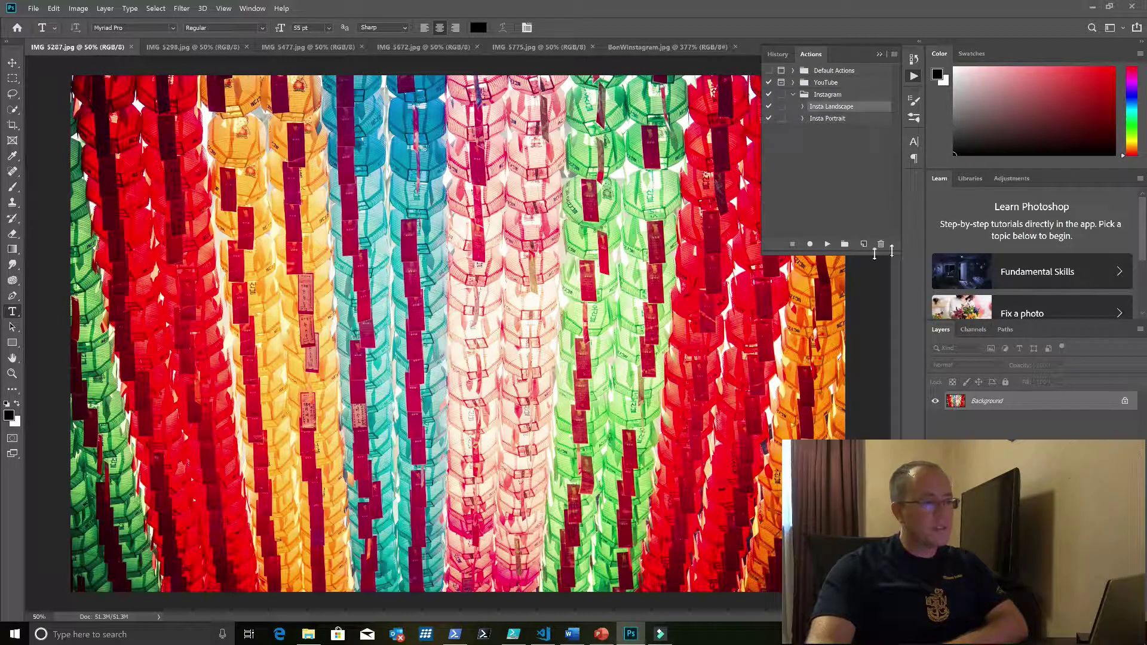
{"action": "left_click", "coordinate": [828, 244]}
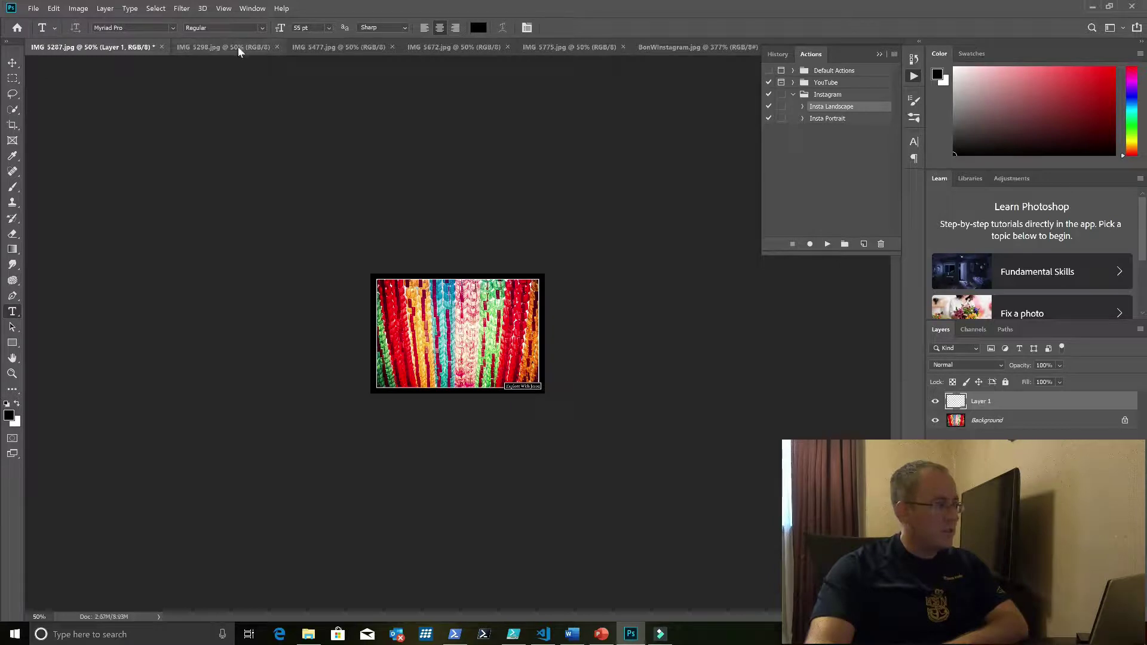
{"action": "left_click", "coordinate": [238, 50]}
{"action": "left_click", "coordinate": [827, 244]}
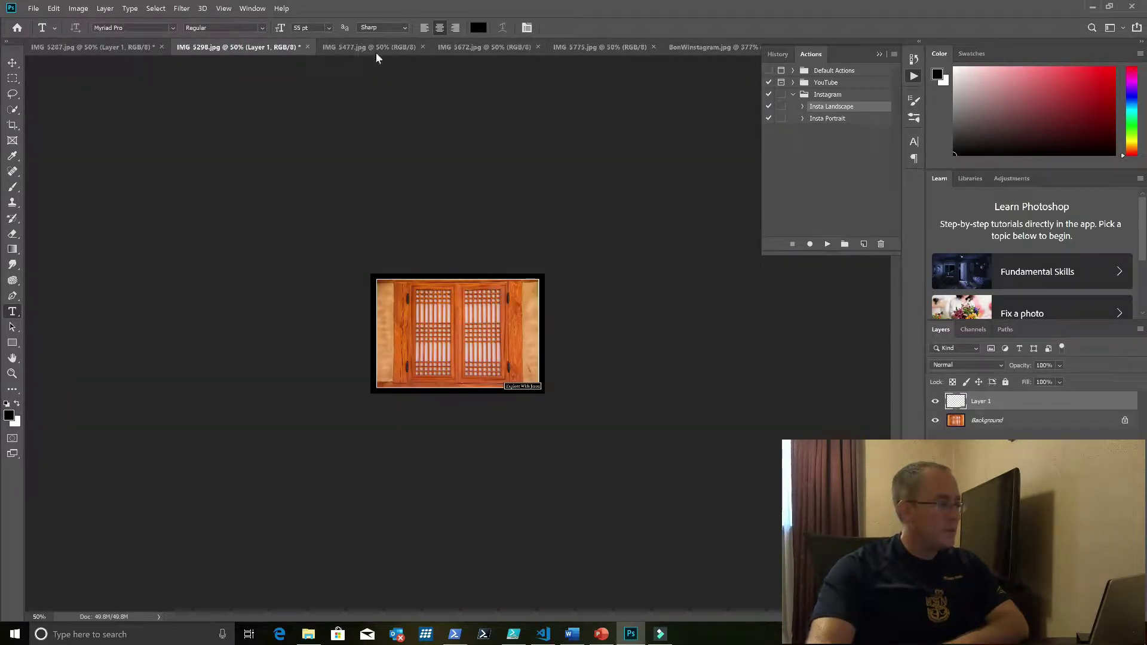
{"action": "left_click", "coordinate": [375, 51]}
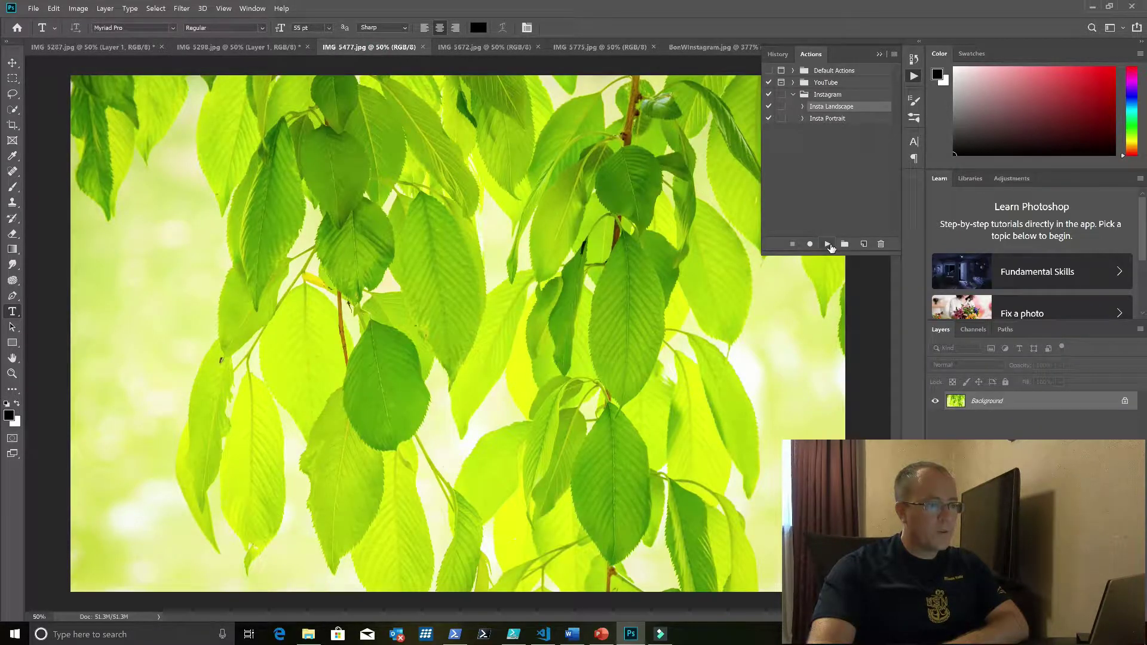
{"action": "left_click", "coordinate": [828, 244]}
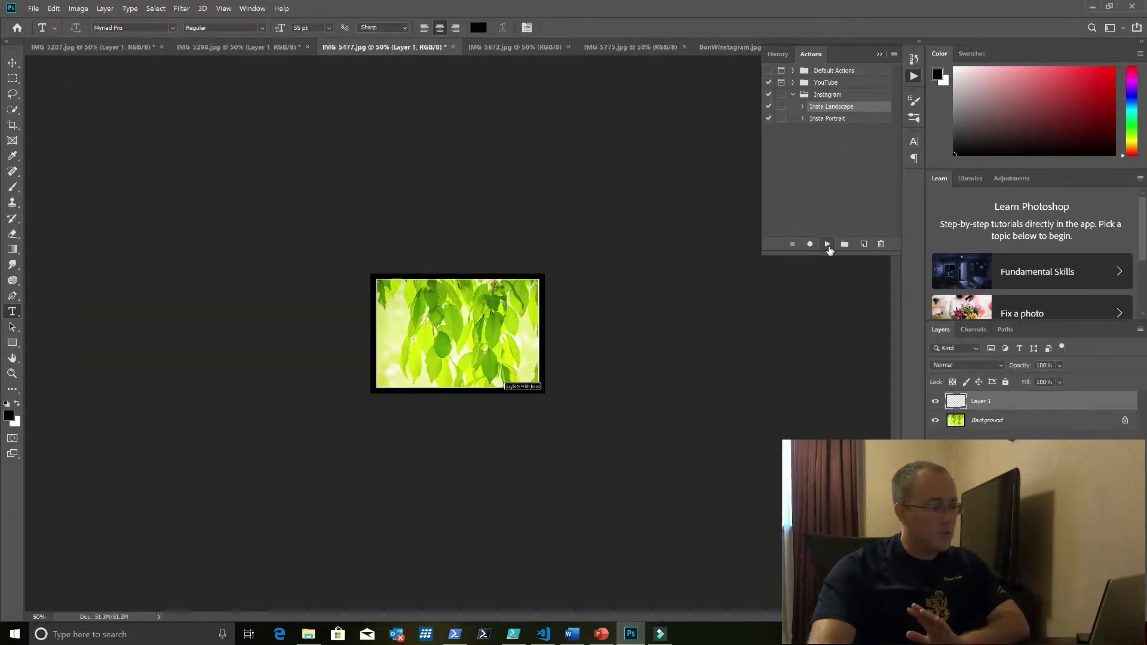
Run the Insta Landscape action on IMG_5672.jpg and IMG_5775.jpg, check the watermark up close and hide the actions list.
{"action": "left_click", "coordinate": [521, 54]}
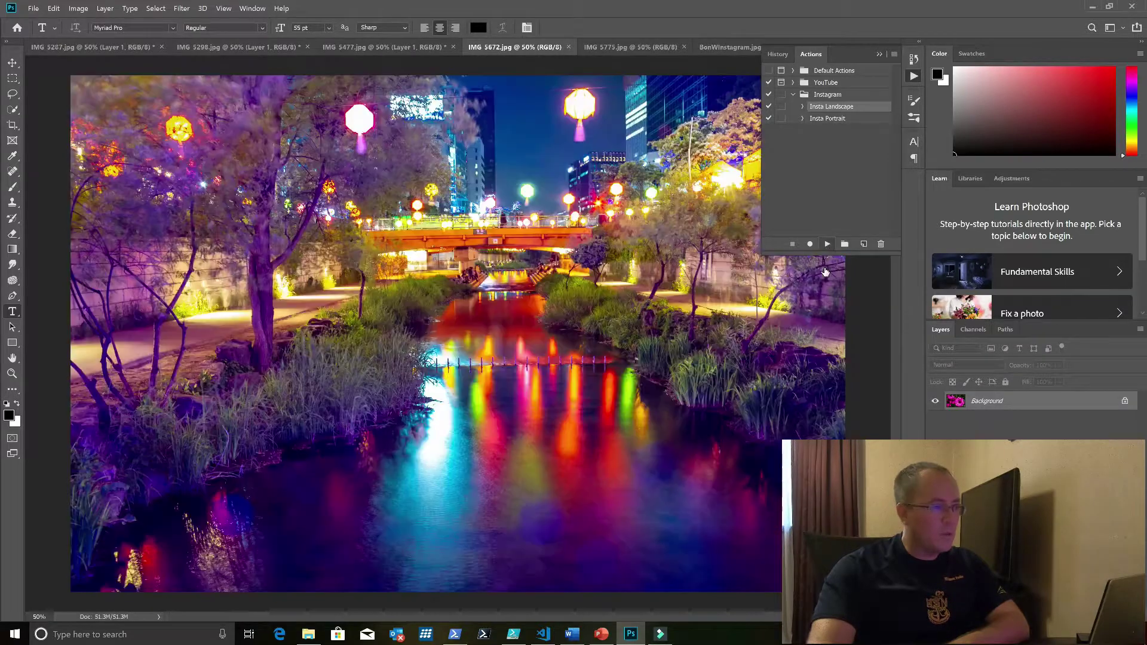
{"action": "left_click", "coordinate": [828, 244]}
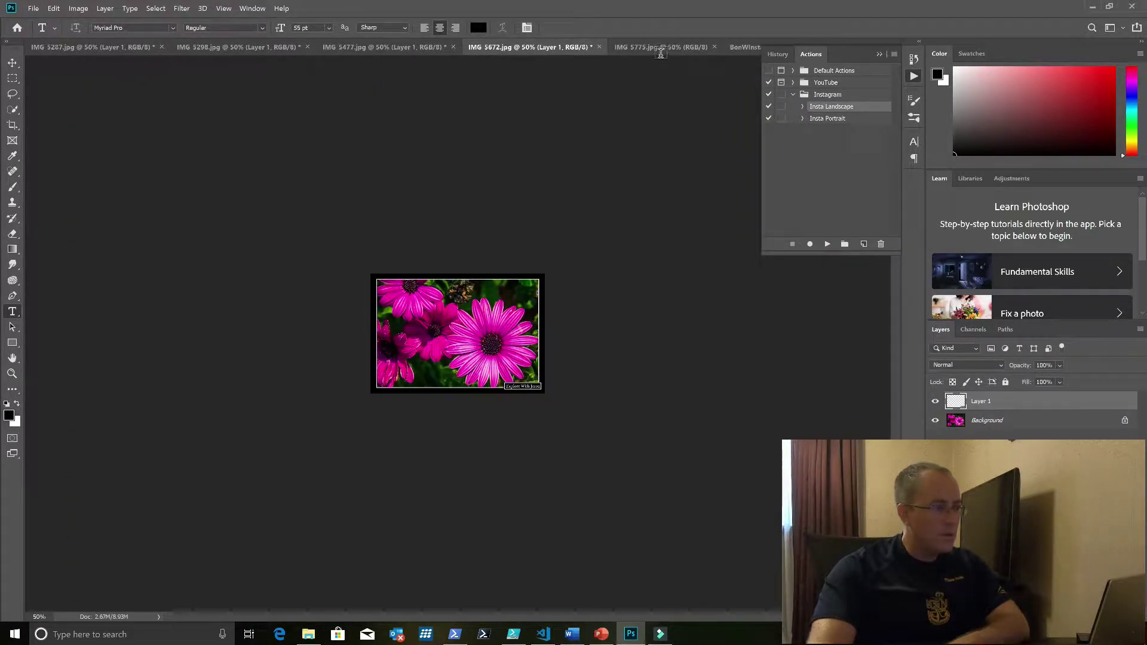
{"action": "left_click", "coordinate": [661, 53]}
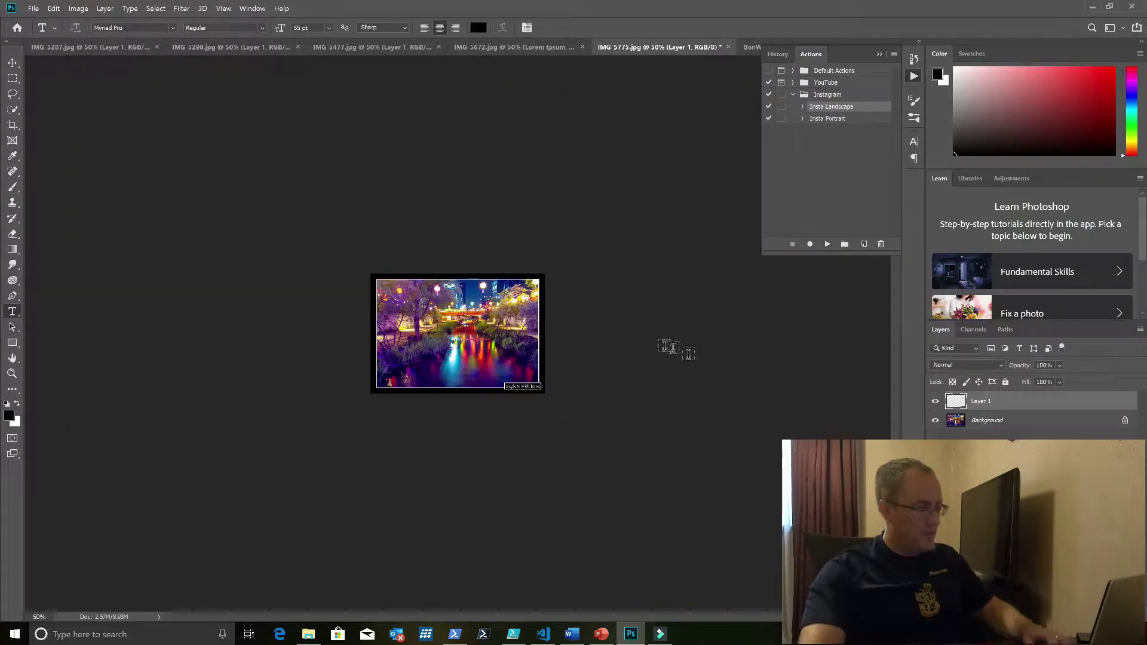
{"action": "scroll", "coordinate": [657, 356], "scroll_direction": "up", "scroll_amount": 4}
{"action": "scroll", "coordinate": [660, 356], "scroll_direction": "up", "scroll_amount": 3}
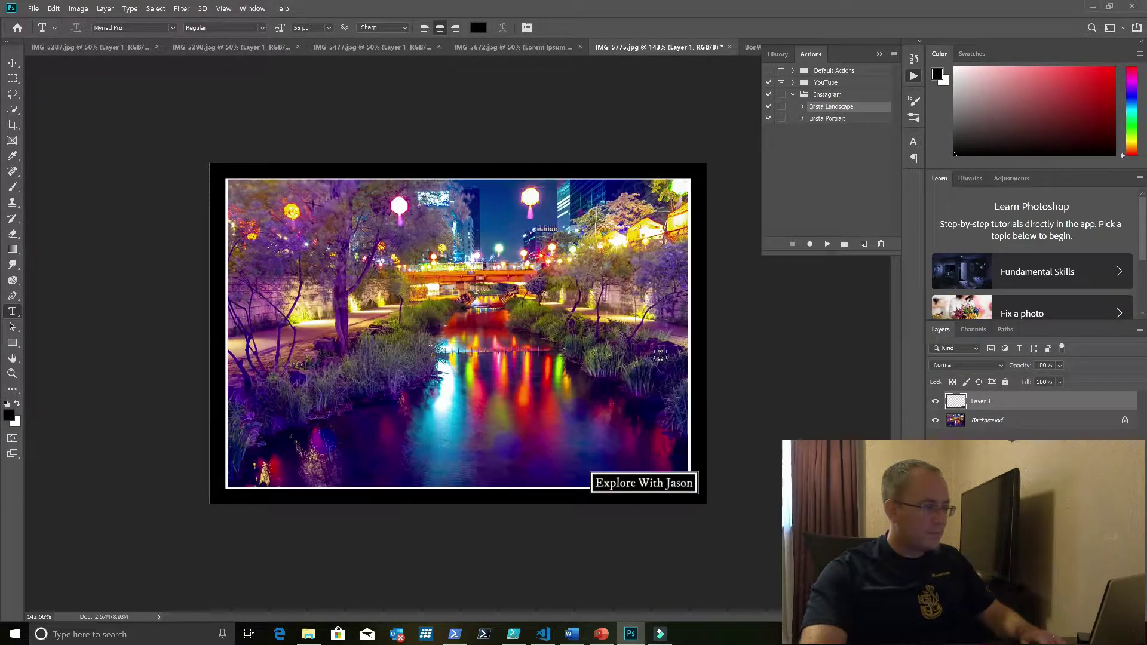
{"action": "left_click", "coordinate": [879, 54]}
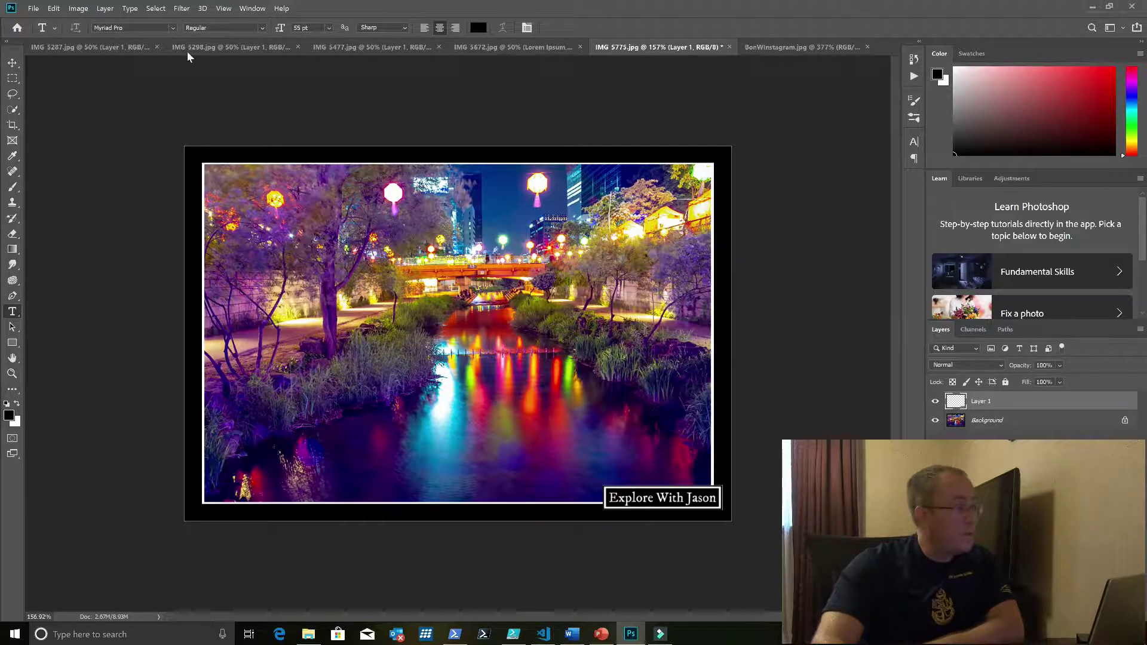
Start the Image Processor script and browse for its save location in C:\ExploreWithJason\Data\2019-05-11.
{"action": "left_click", "coordinate": [34, 8]}
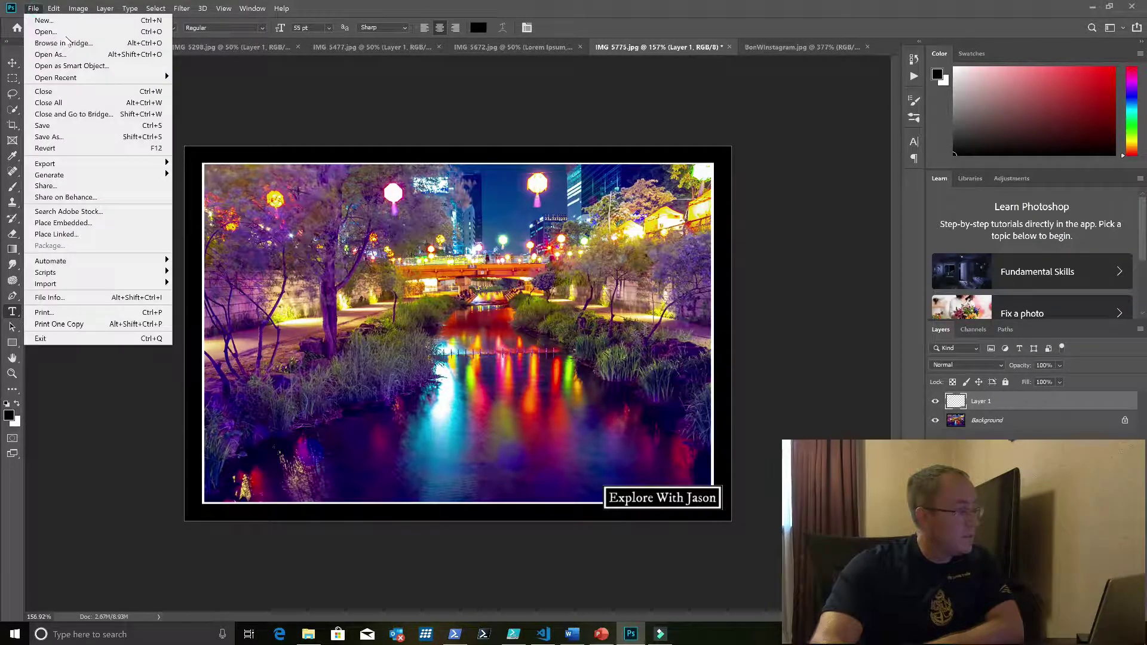
{"action": "left_click", "coordinate": [131, 276]}
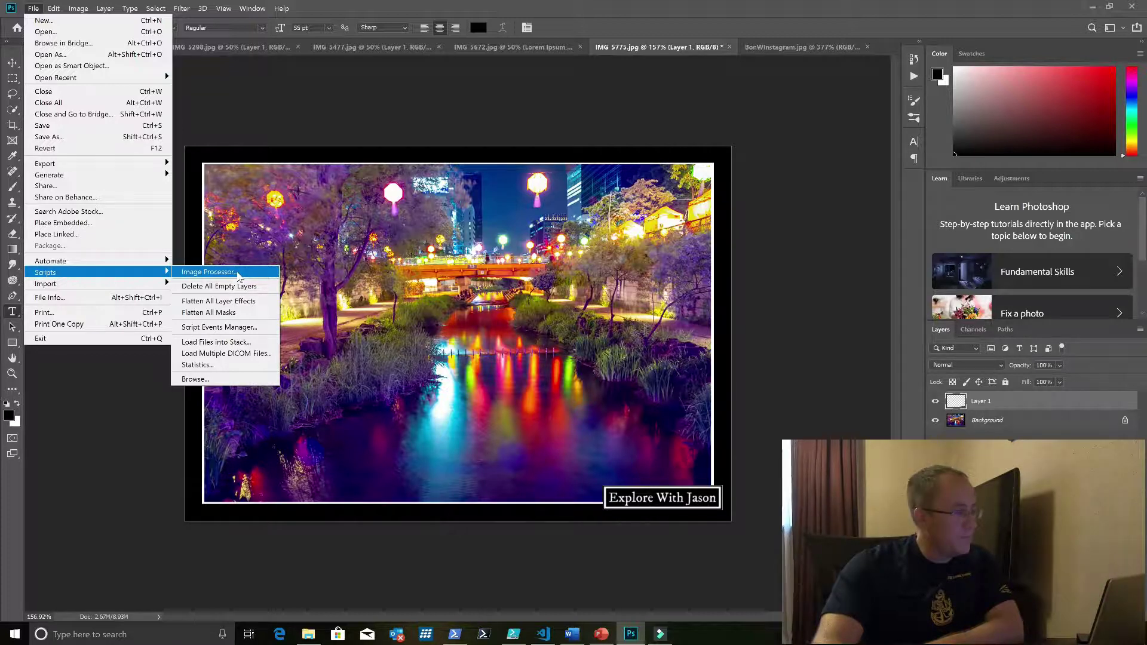
{"action": "left_click", "coordinate": [238, 274]}
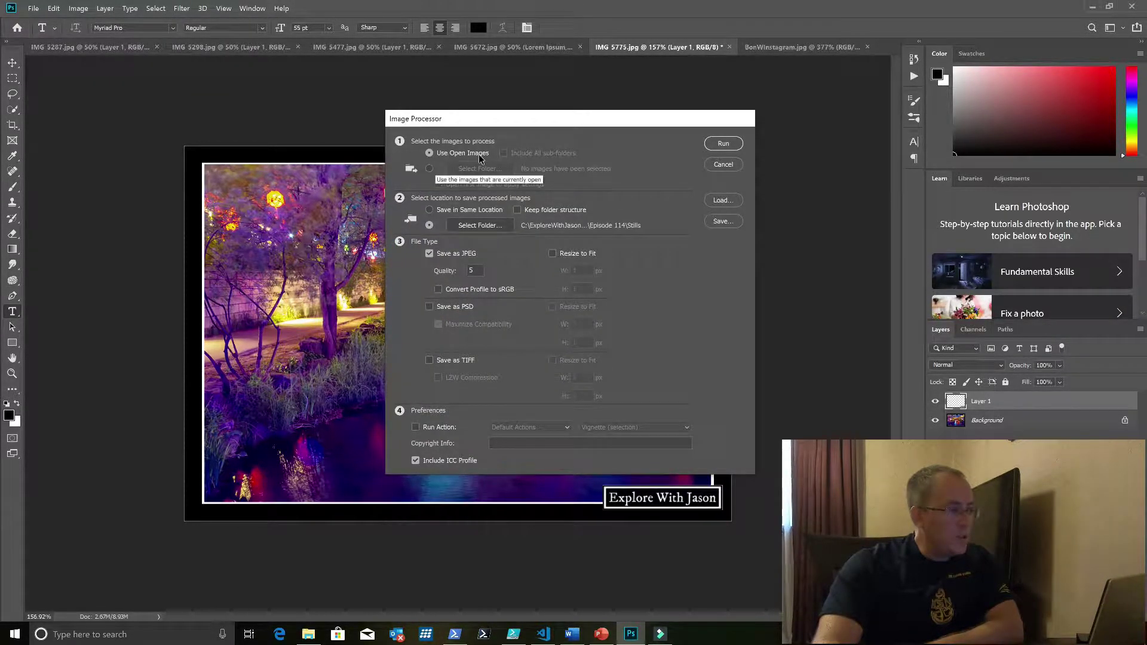
{"action": "left_click", "coordinate": [482, 226]}
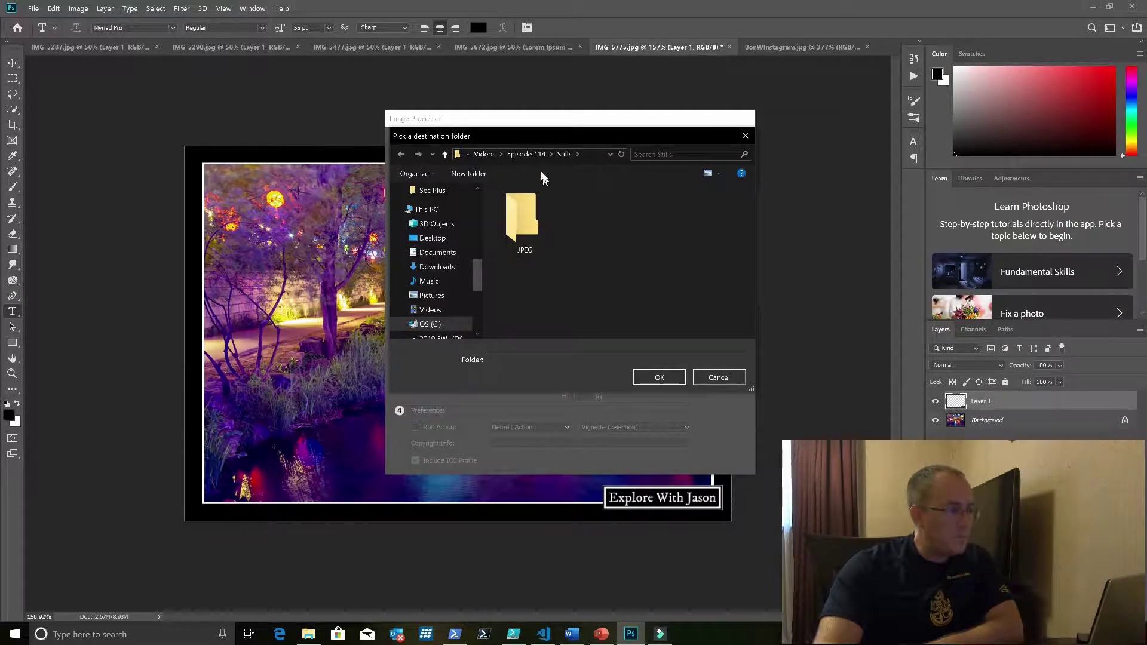
{"action": "left_click", "coordinate": [443, 322]}
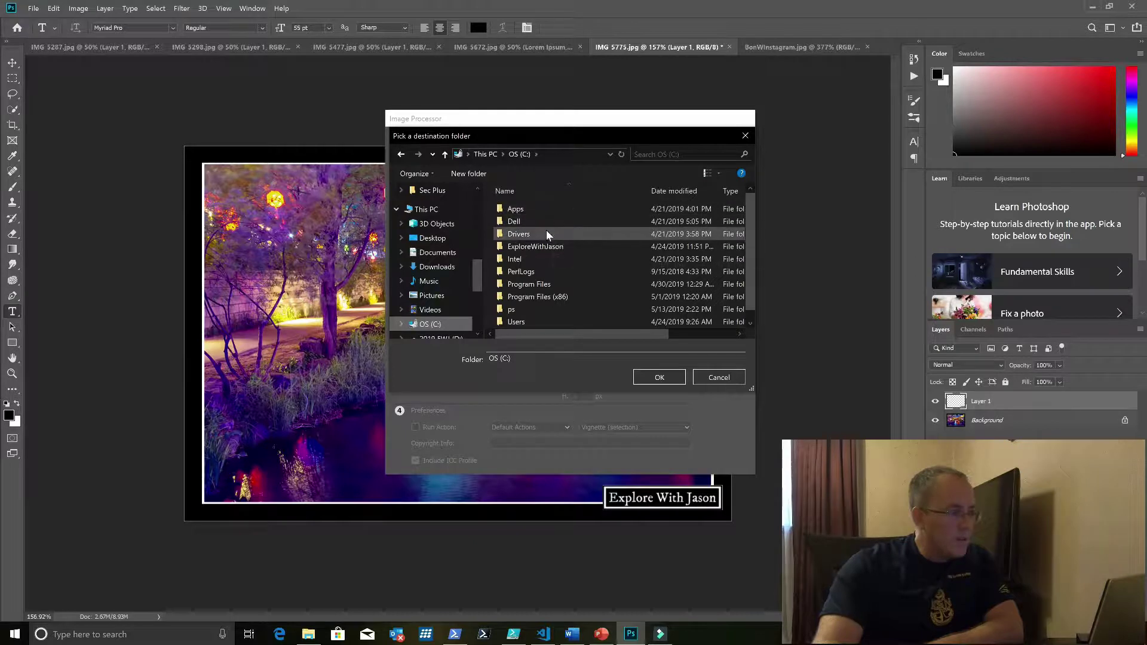
{"action": "double_click", "coordinate": [540, 246]}
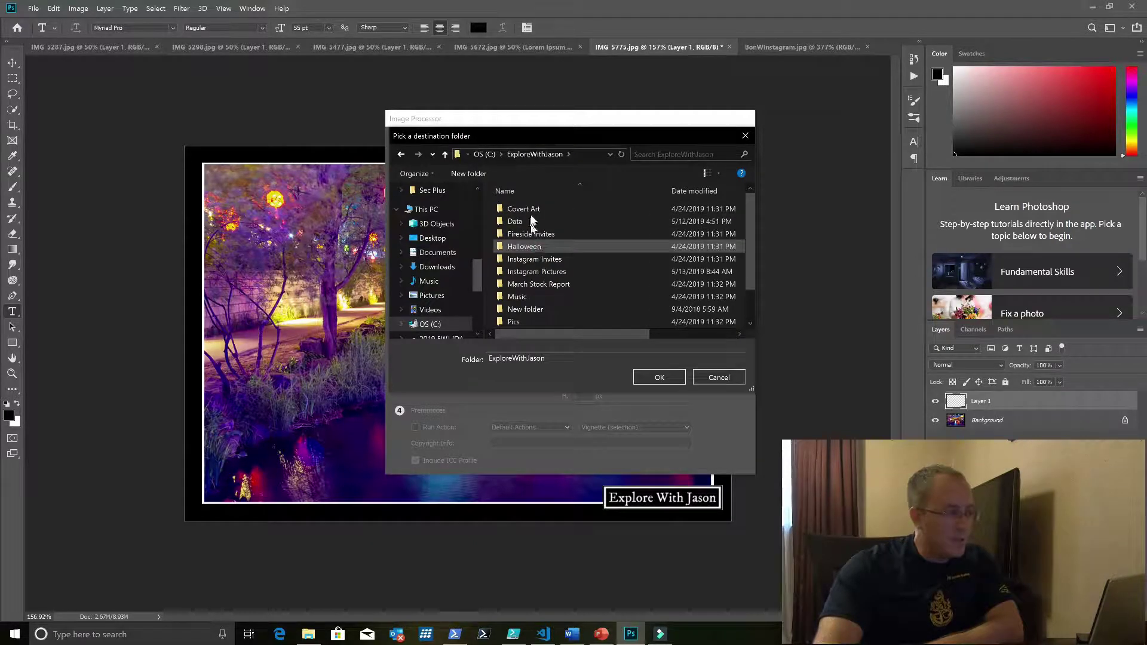
{"action": "double_click", "coordinate": [532, 221]}
{"action": "scroll", "coordinate": [547, 260], "scroll_direction": "down", "scroll_amount": 2}
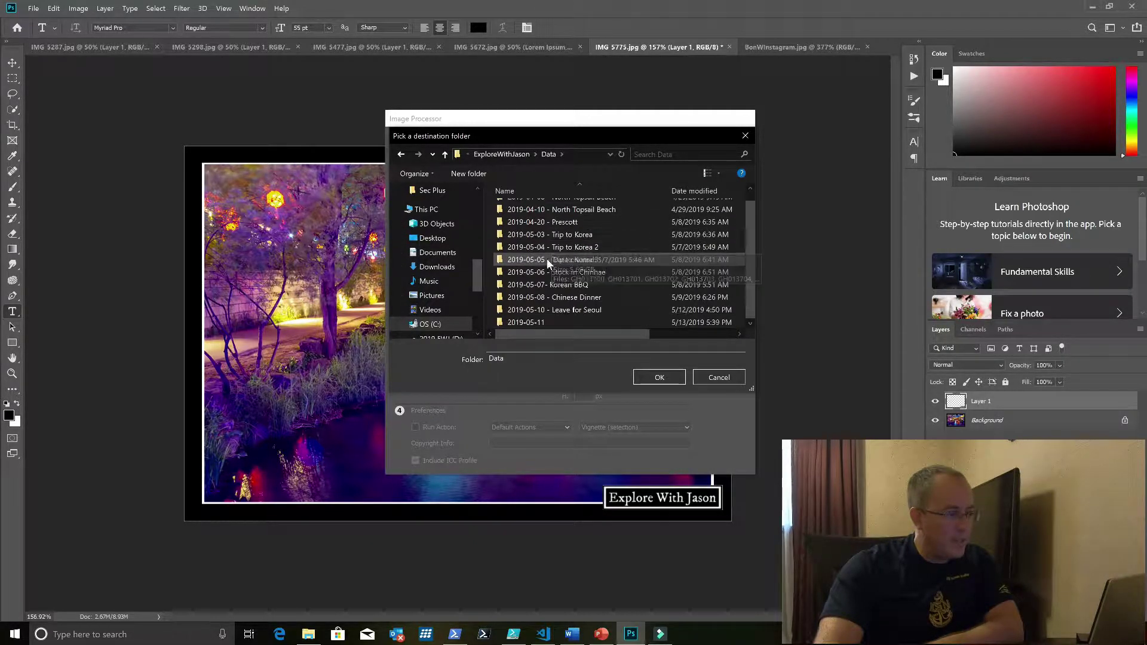
{"action": "double_click", "coordinate": [537, 321]}
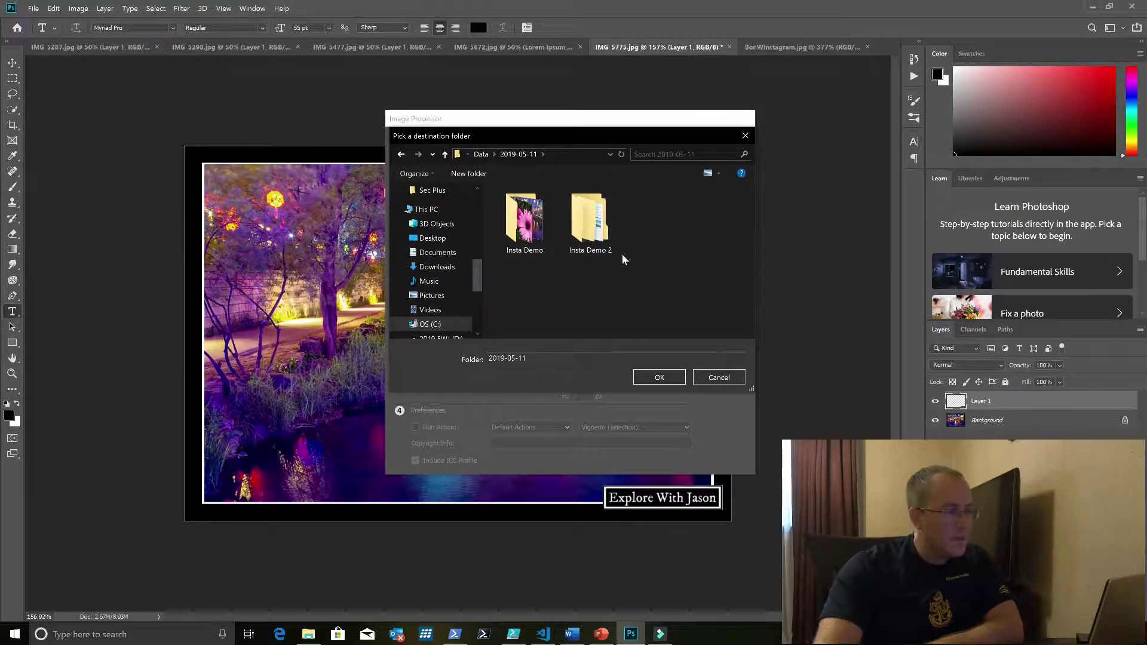
Create a folder named Insta Done inside 2019-05-11 and open it as the destination.
{"action": "right_click", "coordinate": [657, 291]}
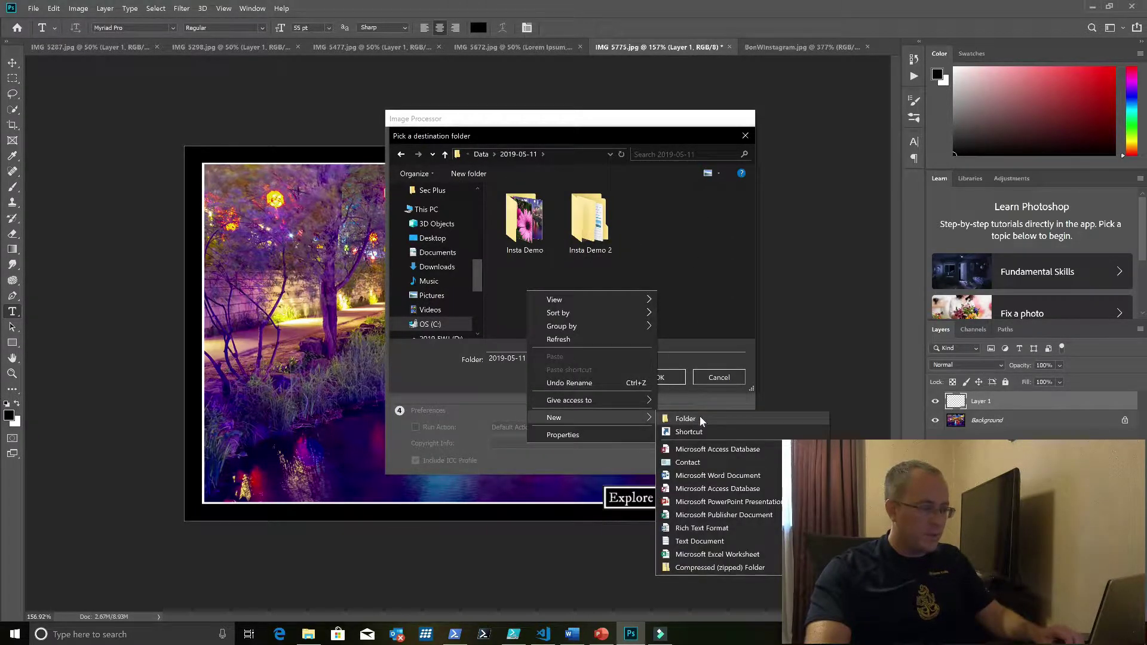
{"action": "left_click", "coordinate": [702, 418]}
{"action": "type", "text": "Insta Don"}
{"action": "key", "text": "Return"}
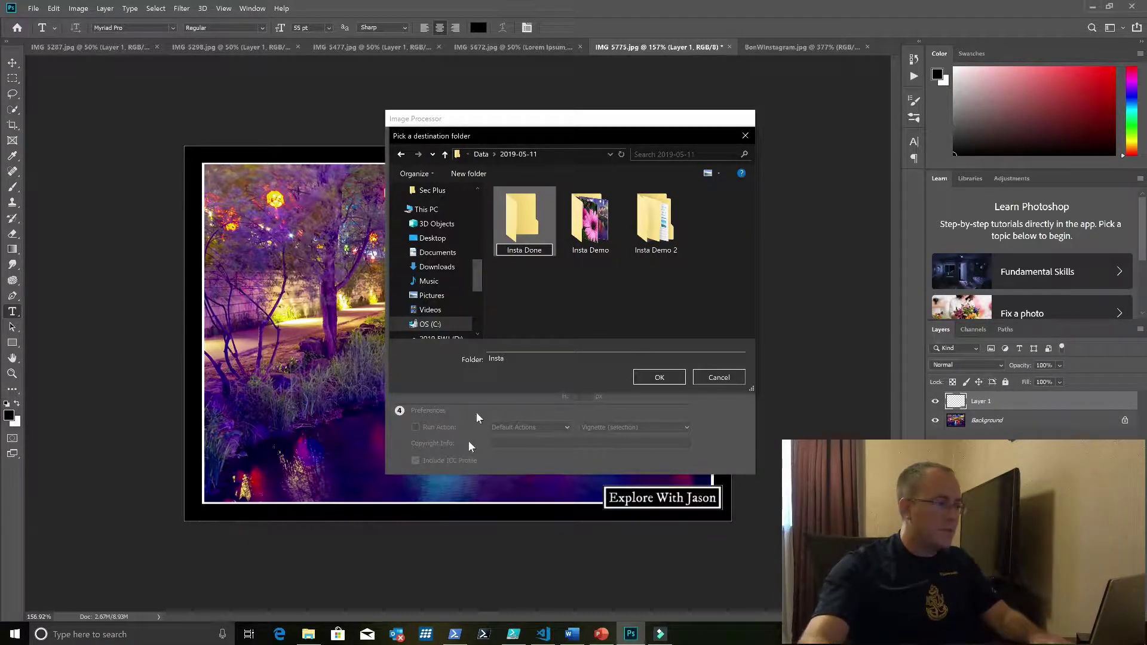
{"action": "double_click", "coordinate": [532, 225]}
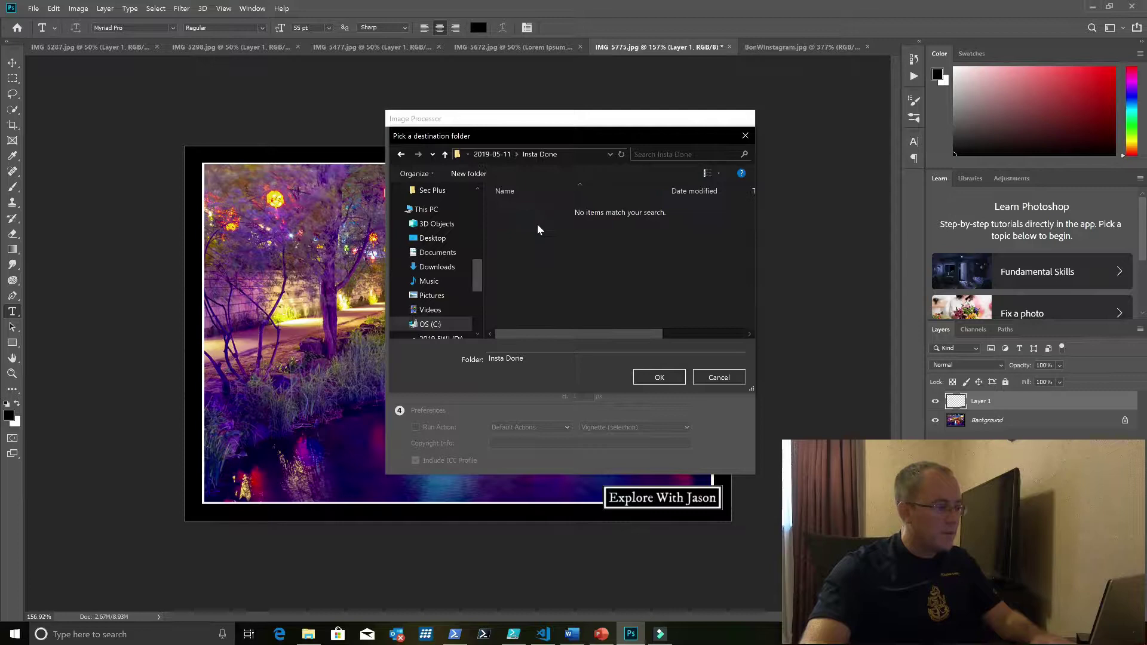
Accept the Insta Done folder as the save location and run Image Processor to save all open images as JPEG.
{"action": "left_click", "coordinate": [651, 378]}
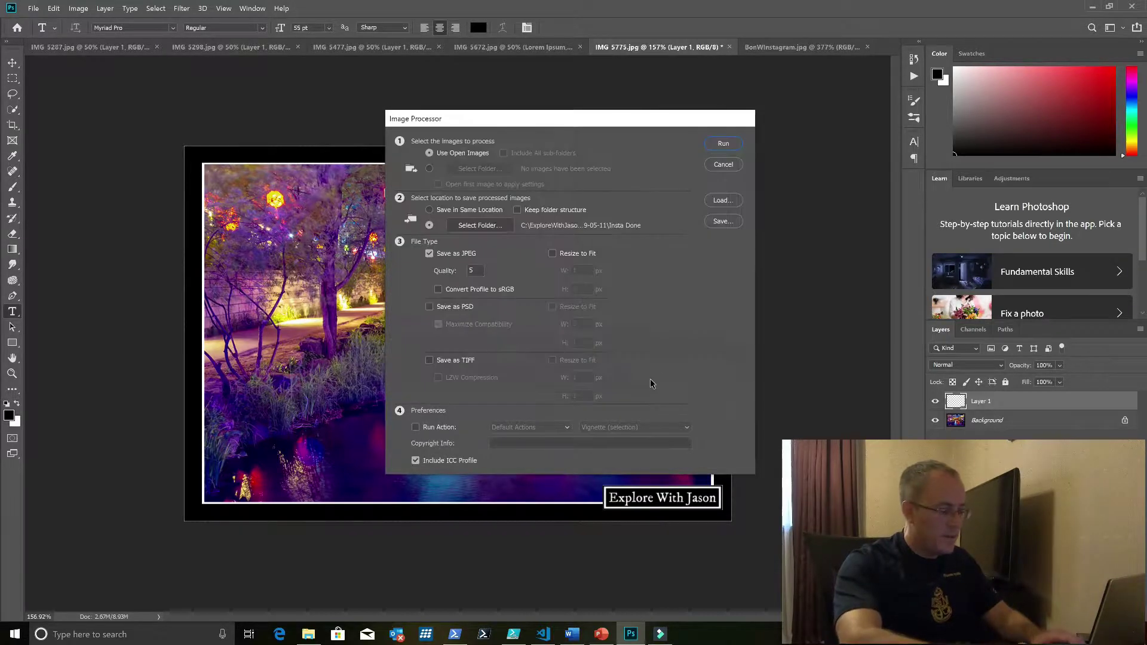
{"action": "left_click", "coordinate": [724, 144]}
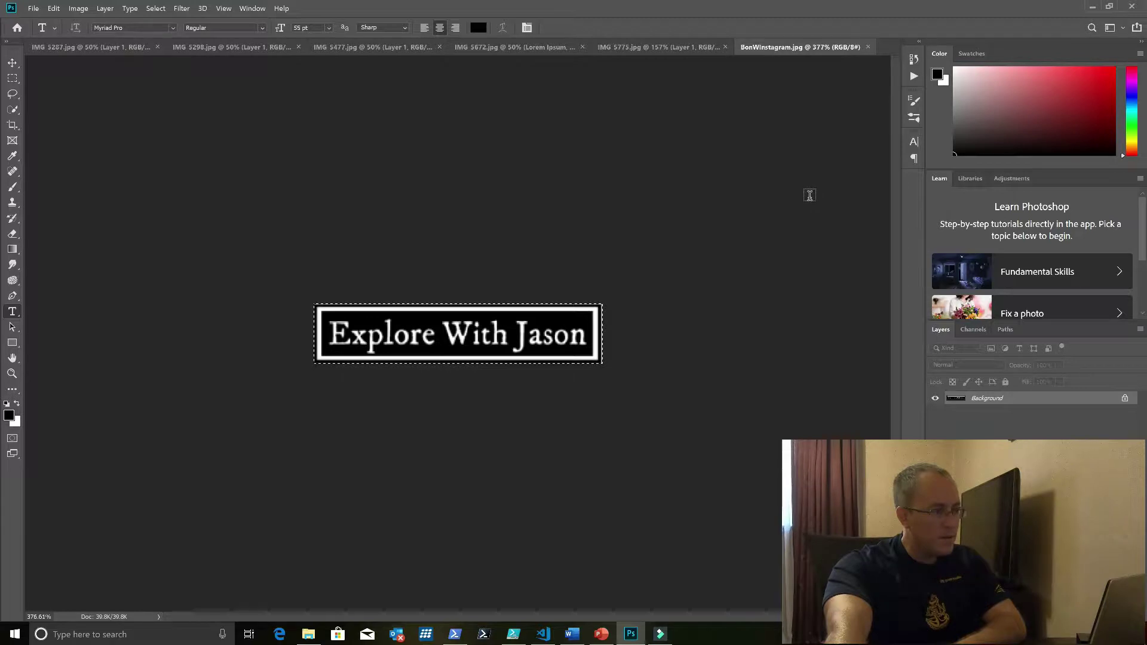
Close all open documents at once, discarding the changes to every photo.
{"action": "left_click", "coordinate": [33, 8]}
{"action": "left_click", "coordinate": [84, 103]}
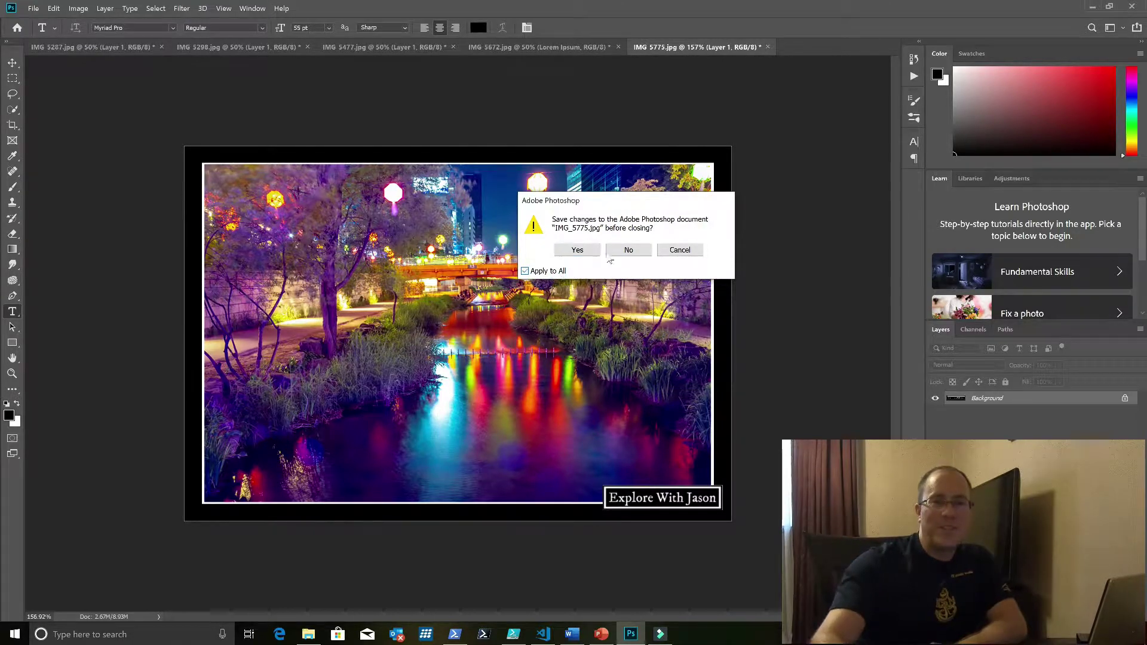
{"action": "left_click", "coordinate": [629, 249]}
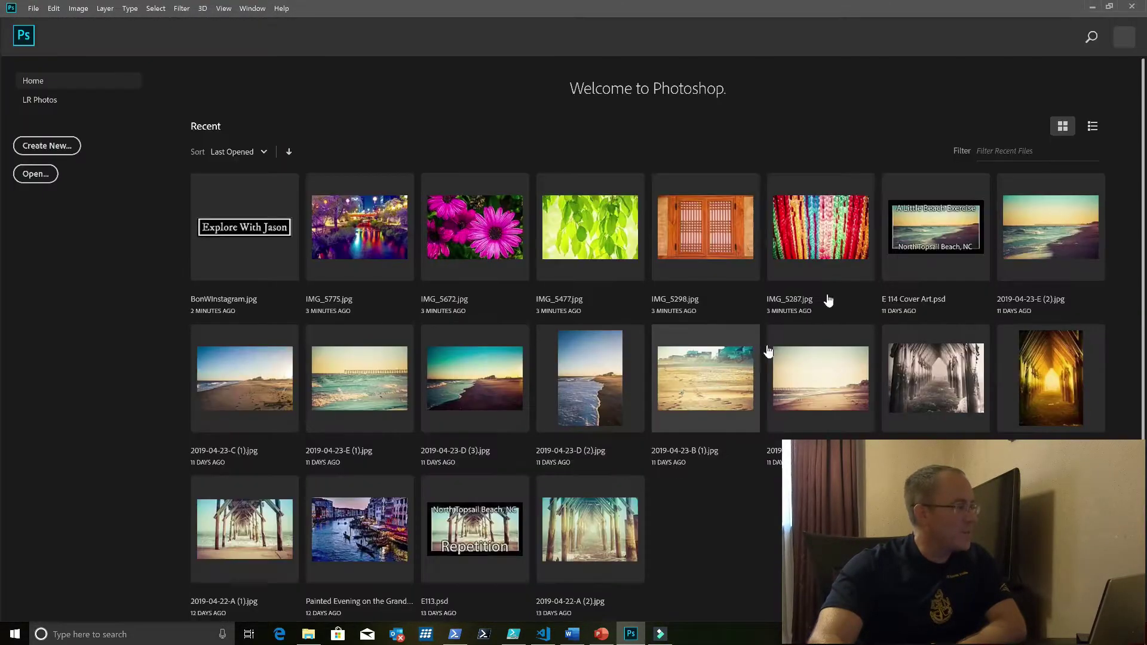
Switch to File Explorer, open the JPEG folder inside 2019-05-11\Insta Done in a maximized window and show its files as extra large icons.
{"action": "left_click", "coordinate": [311, 633]}
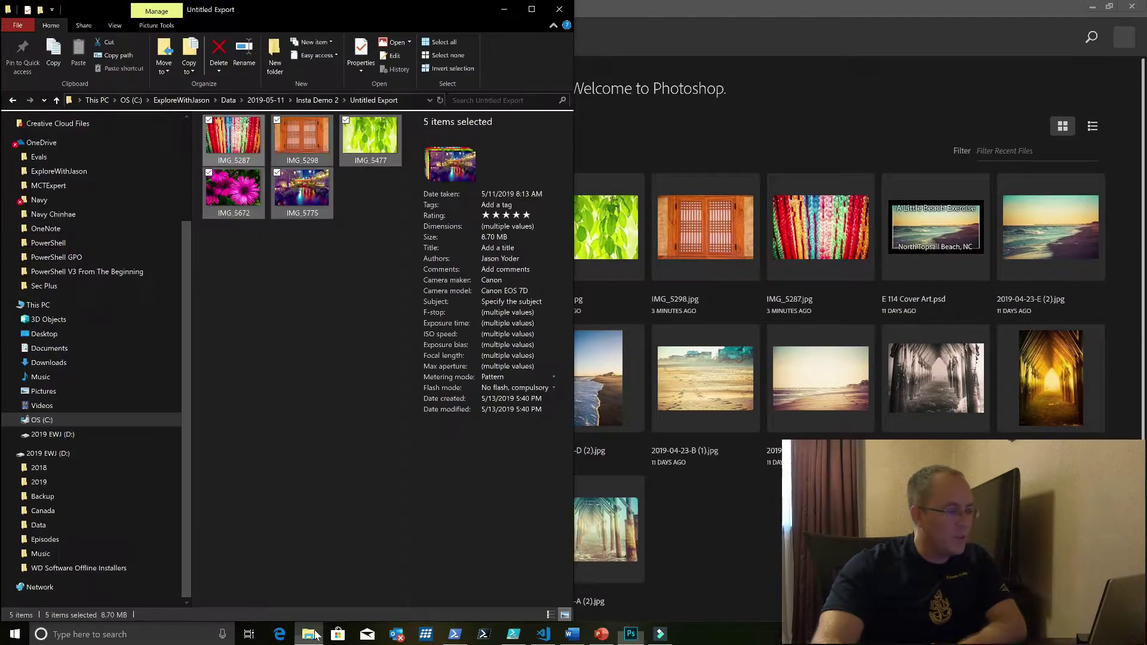
{"action": "left_click", "coordinate": [318, 100]}
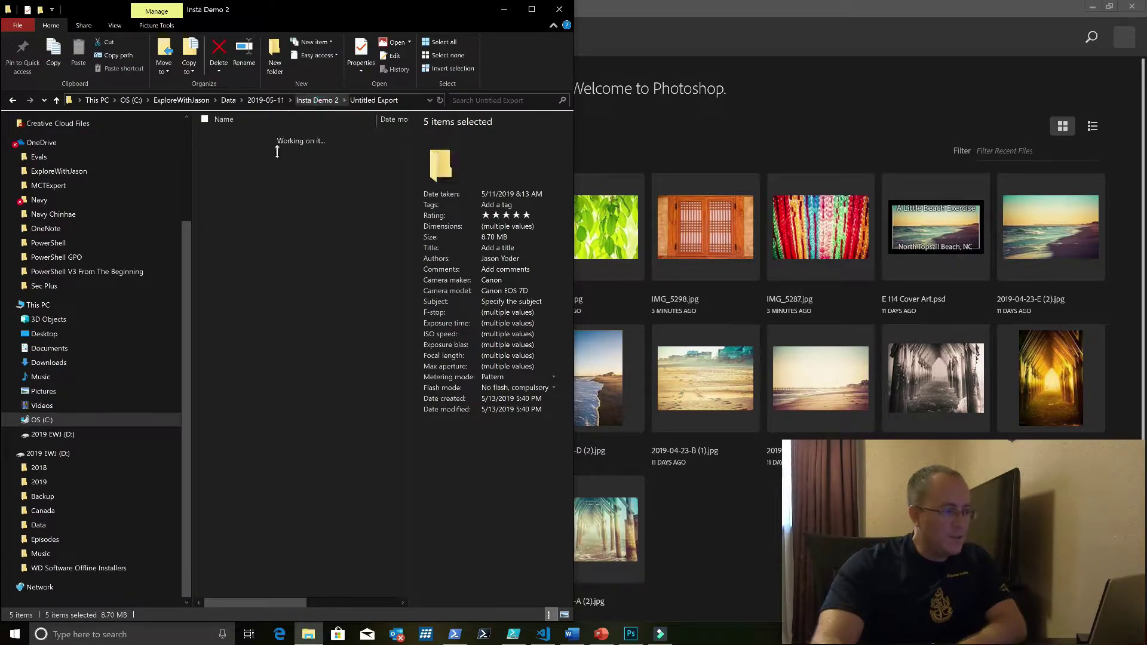
{"action": "left_click", "coordinate": [266, 100]}
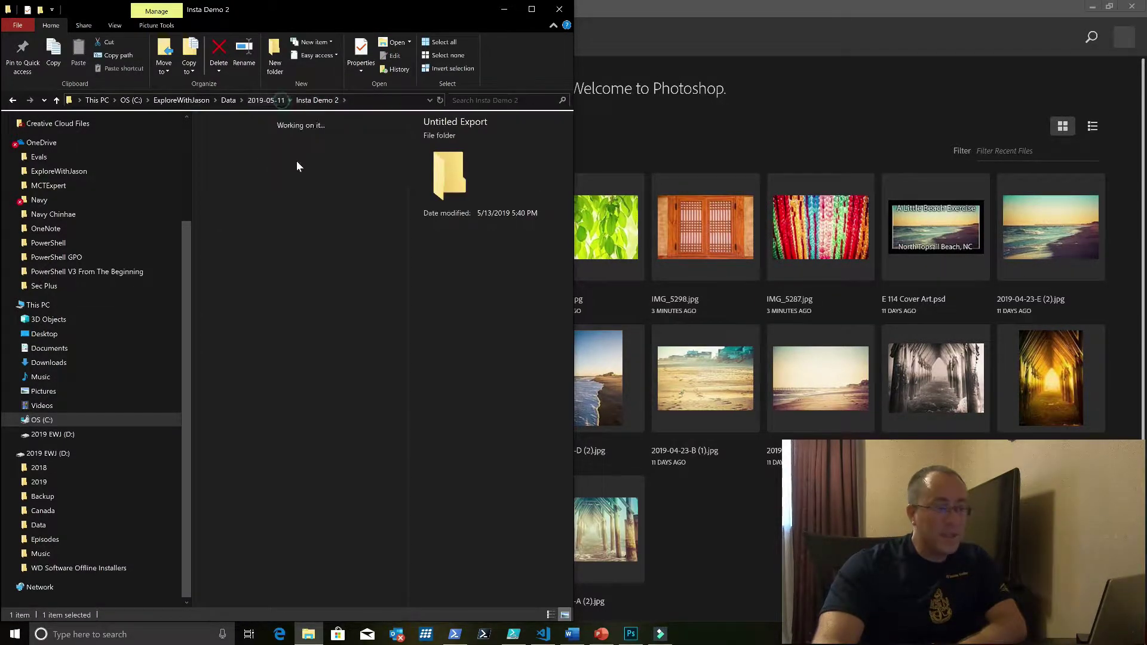
{"action": "double_click", "coordinate": [367, 154]}
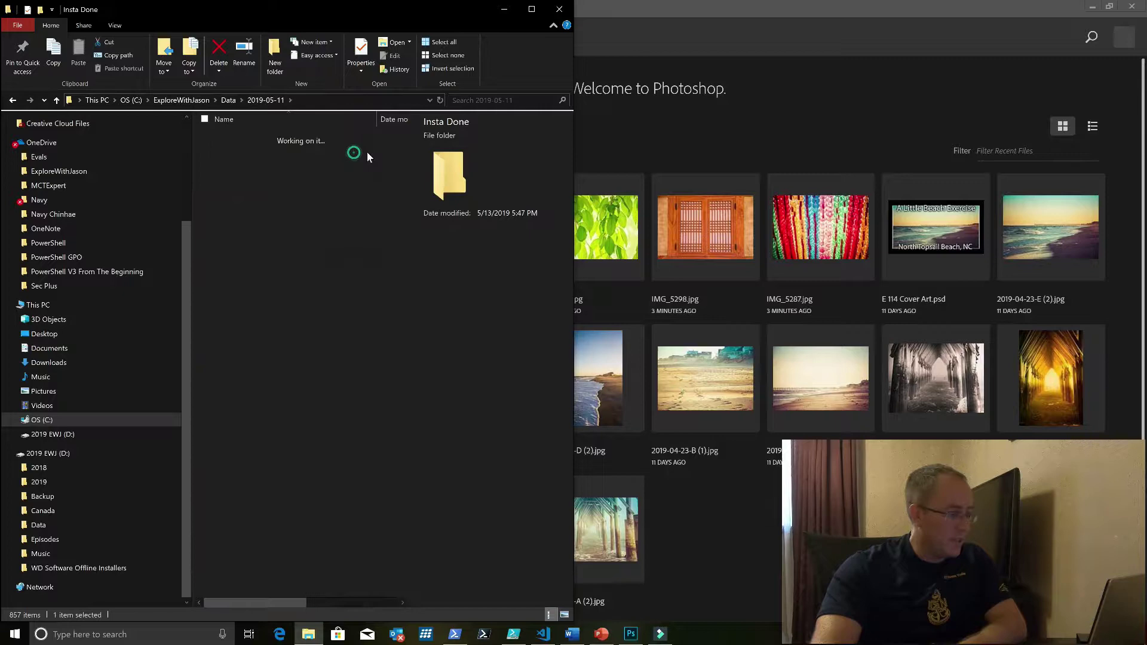
{"action": "left_click", "coordinate": [531, 9]}
{"action": "double_click", "coordinate": [248, 134]}
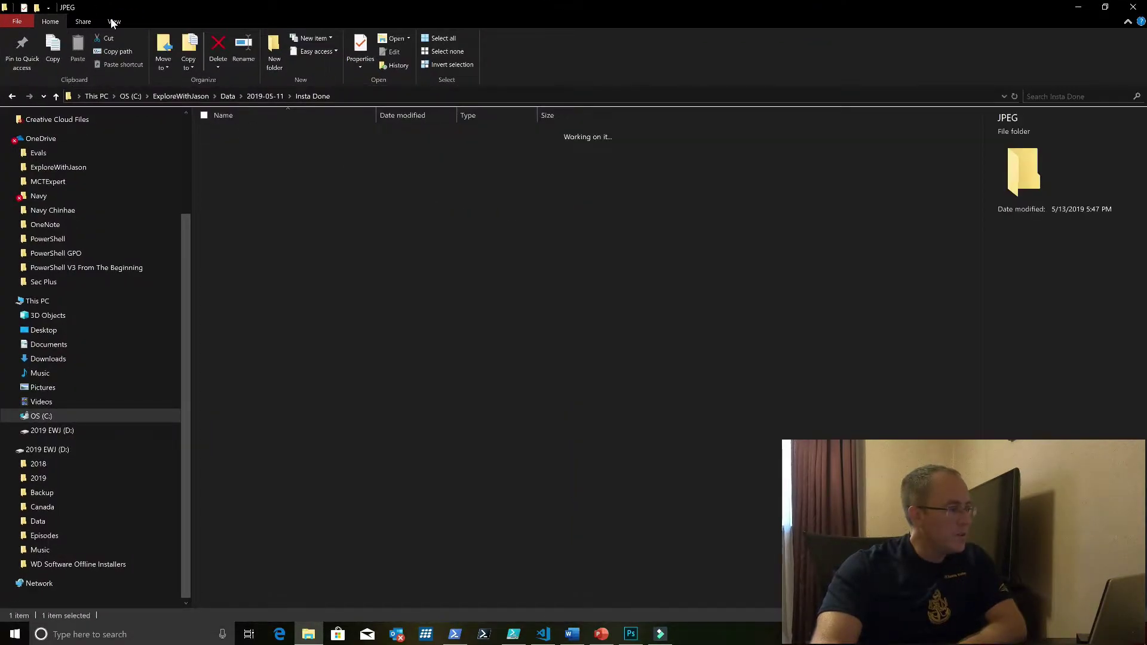
{"action": "left_click", "coordinate": [113, 21]}
{"action": "left_click", "coordinate": [127, 39]}
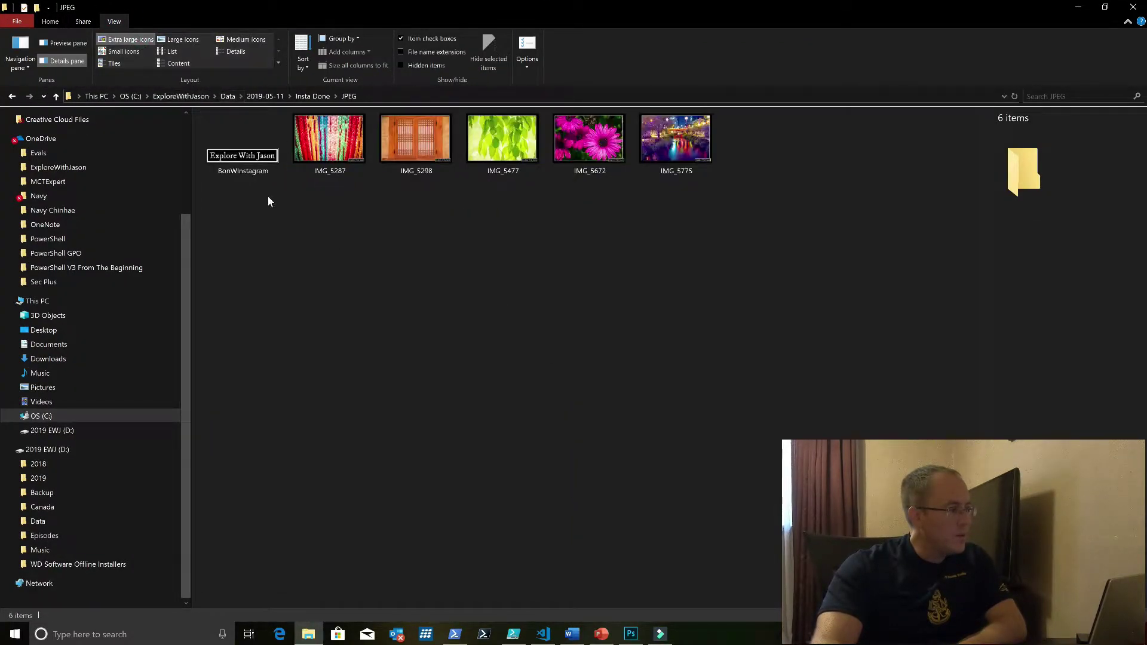
Open IMG_5287 in a maximized Photos window and page through the processed images to IMG_5775, examining their frames and watermarks.
{"action": "double_click", "coordinate": [325, 157]}
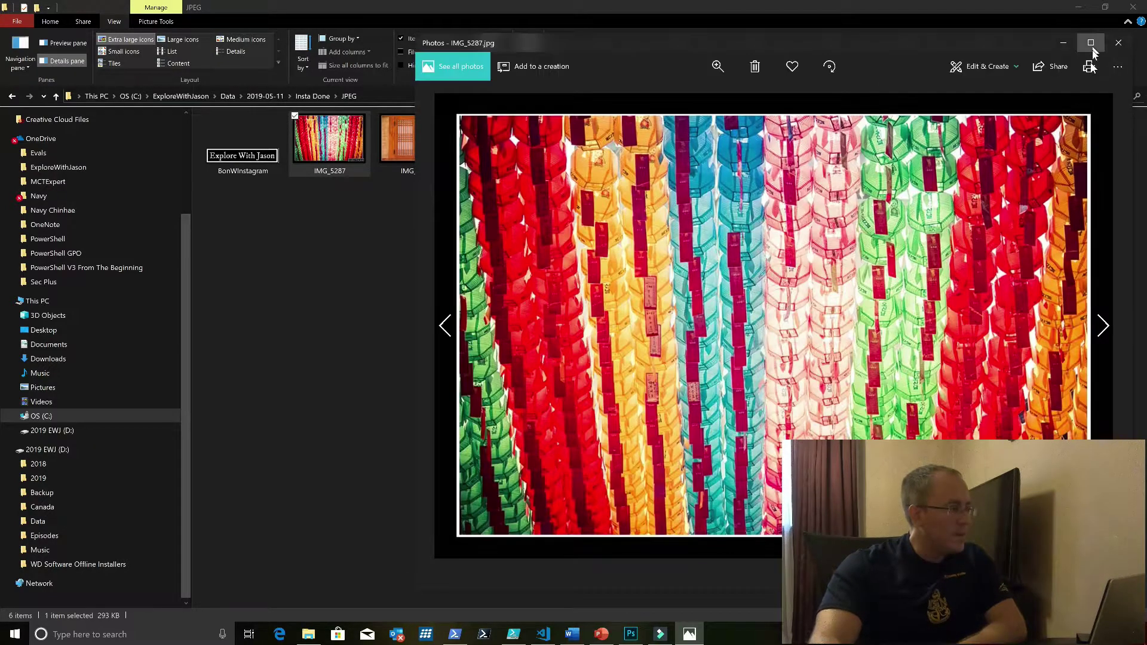
{"action": "left_click", "coordinate": [1092, 45]}
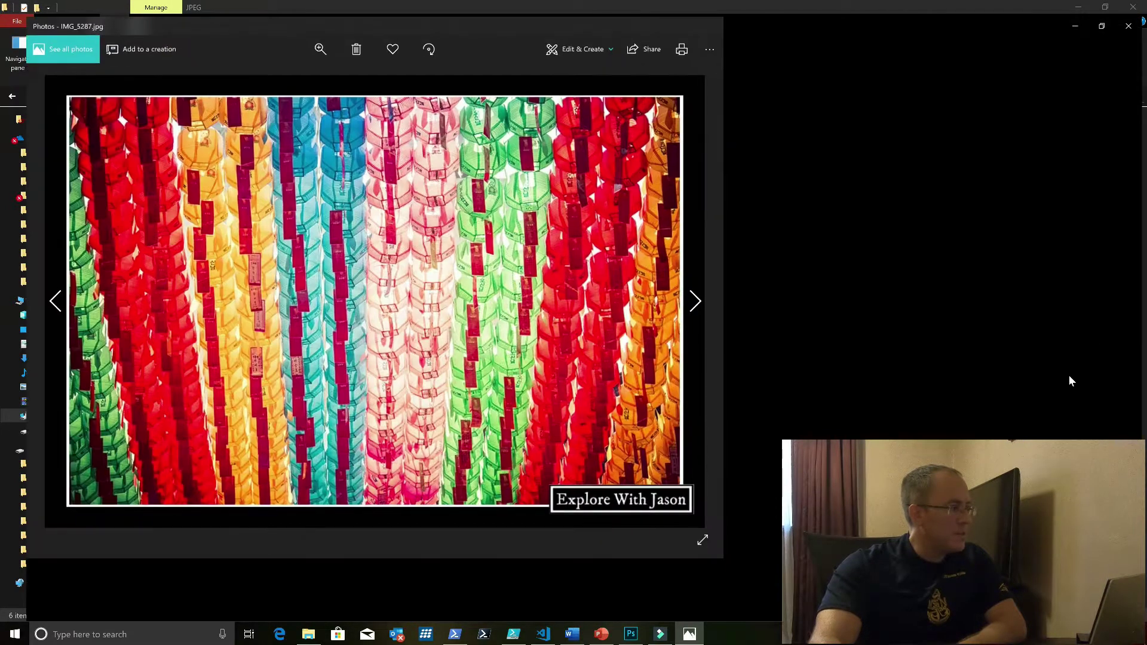
{"action": "left_click", "coordinate": [1119, 327]}
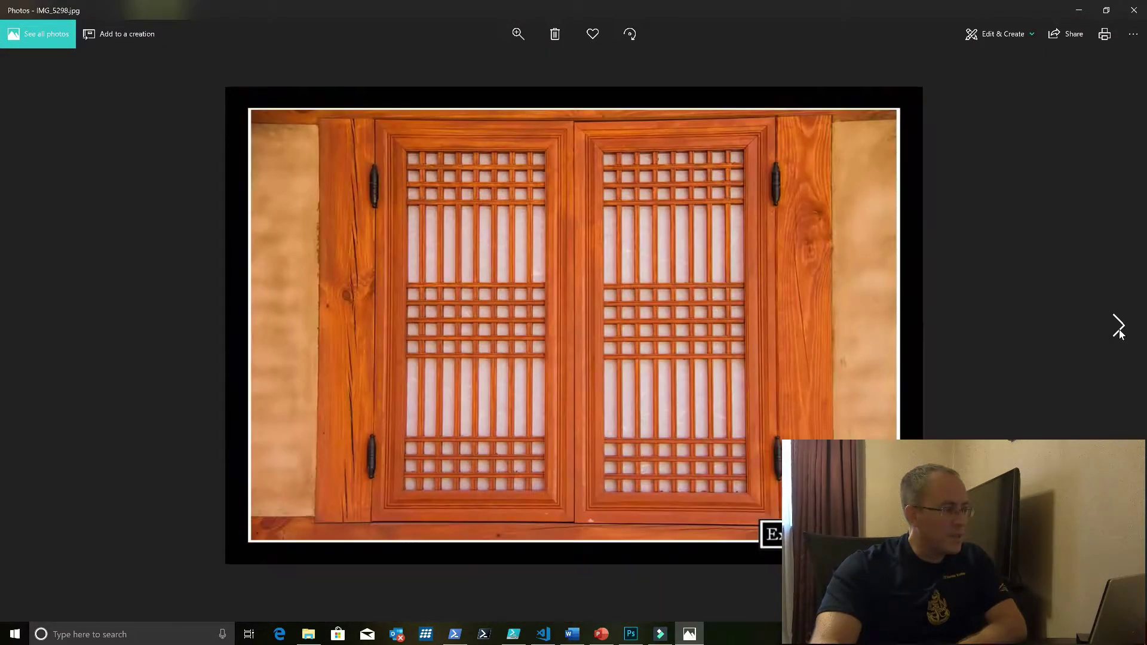
{"action": "left_click", "coordinate": [1119, 328]}
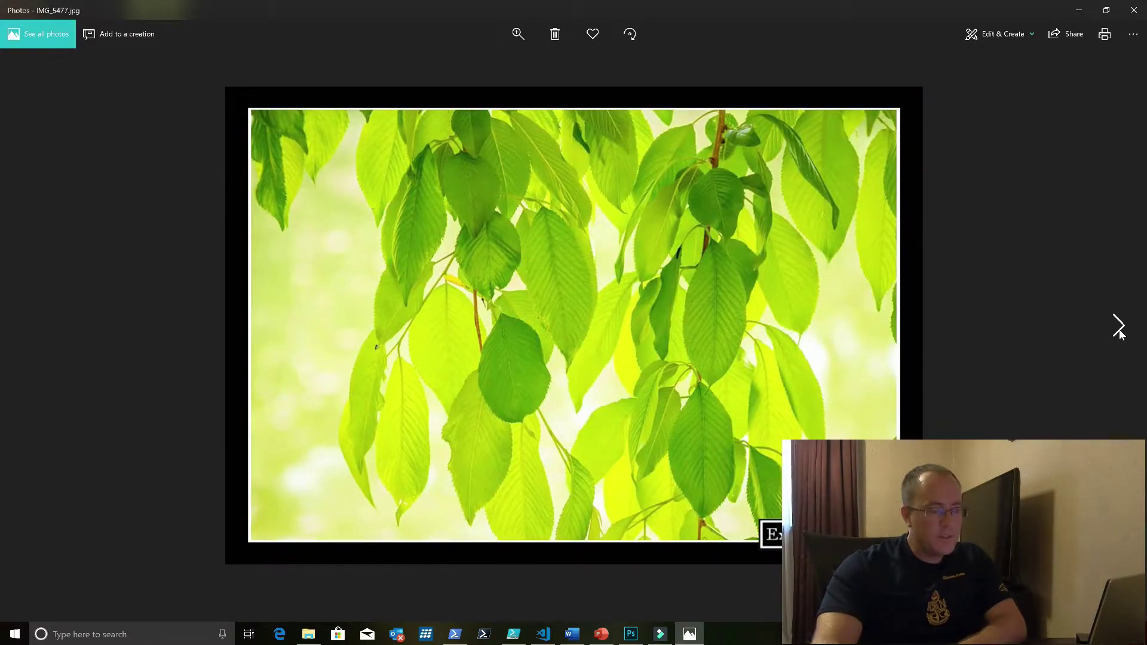
{"action": "left_click", "coordinate": [1119, 327]}
{"action": "left_click", "coordinate": [1119, 328]}
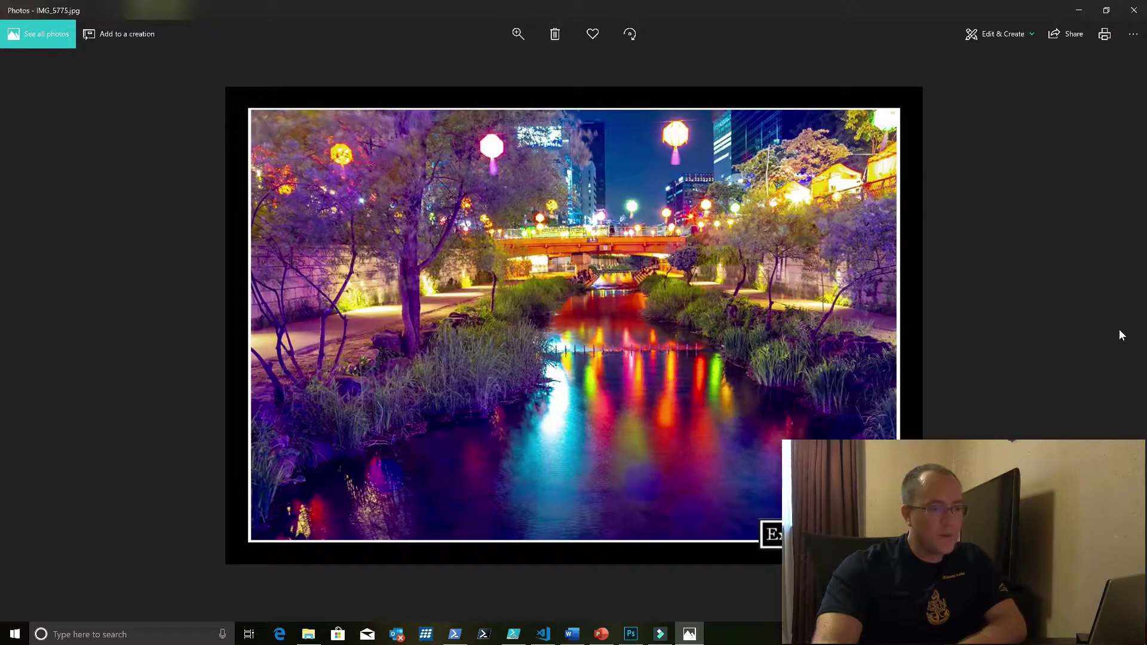